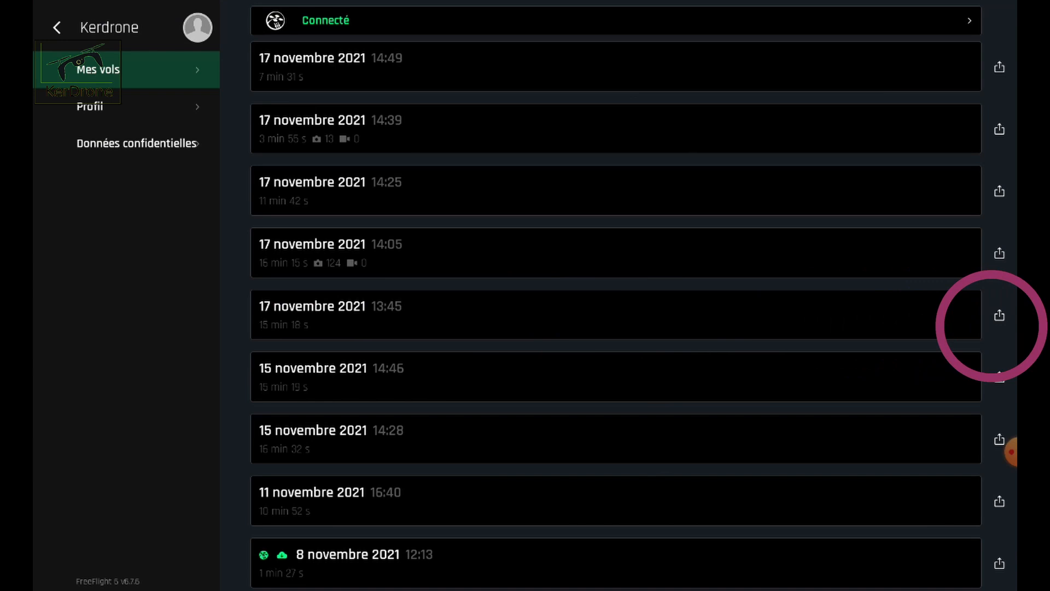
- Share the flight log of 17 novembre 2021 13:45 from FreeFlight 6, and download the JSON file attached to the received e-mail
click(999, 315)
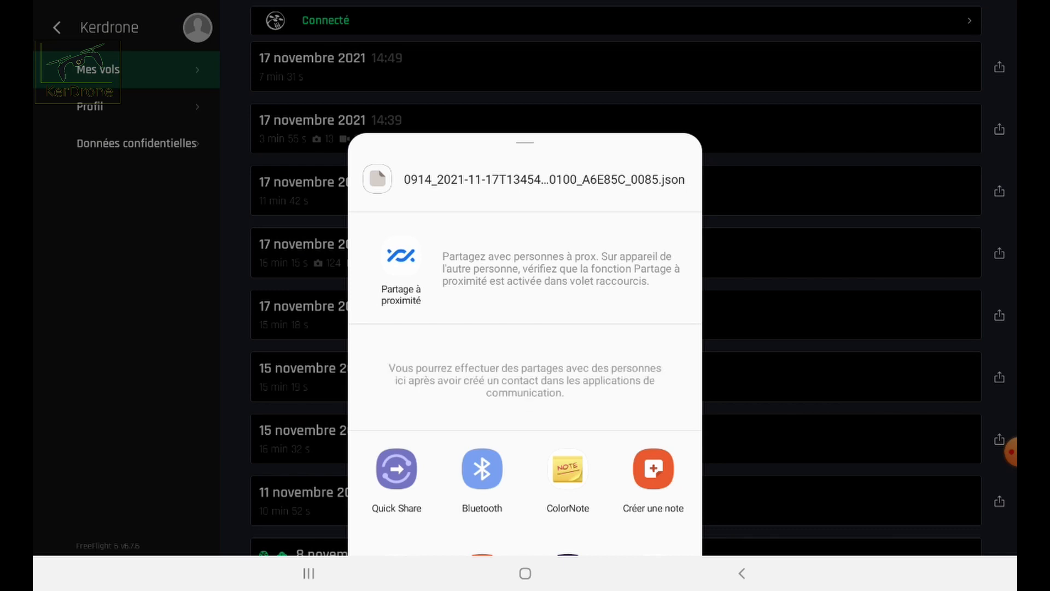
scroll(525, 344, down, 5)
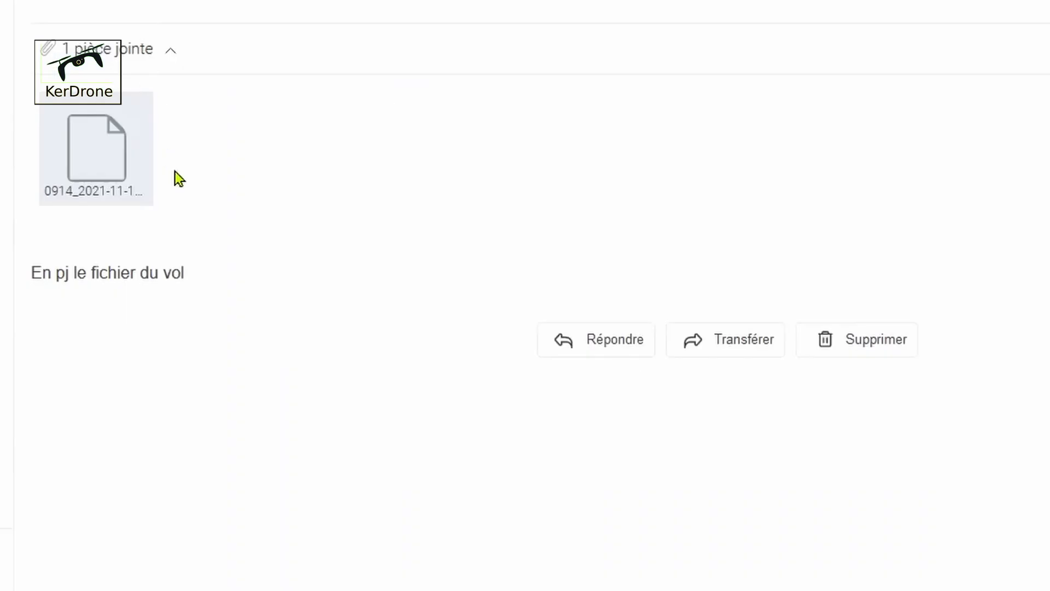
mouse_move(102, 102)
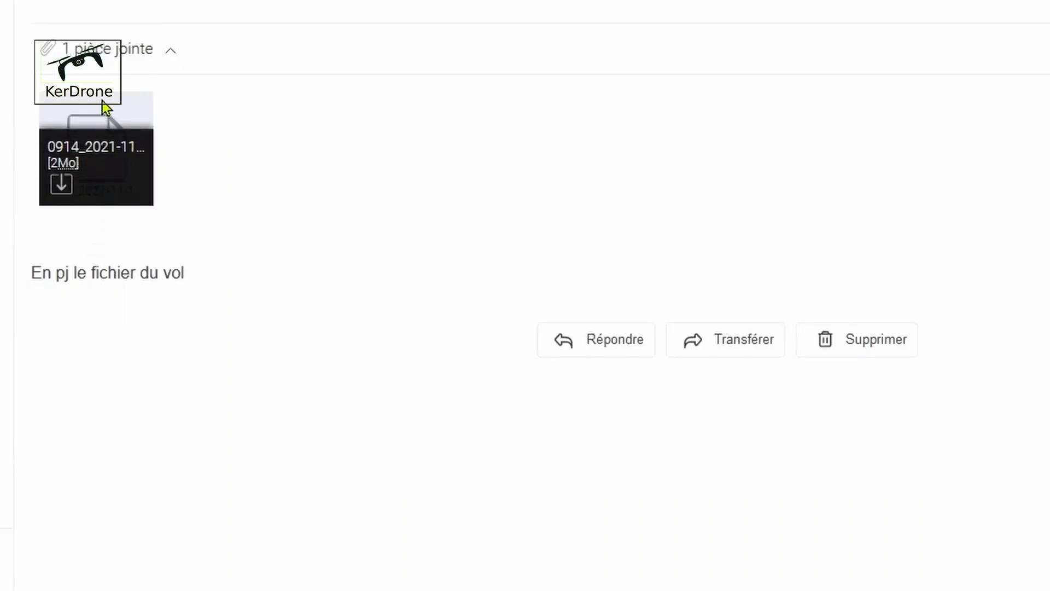
click(60, 192)
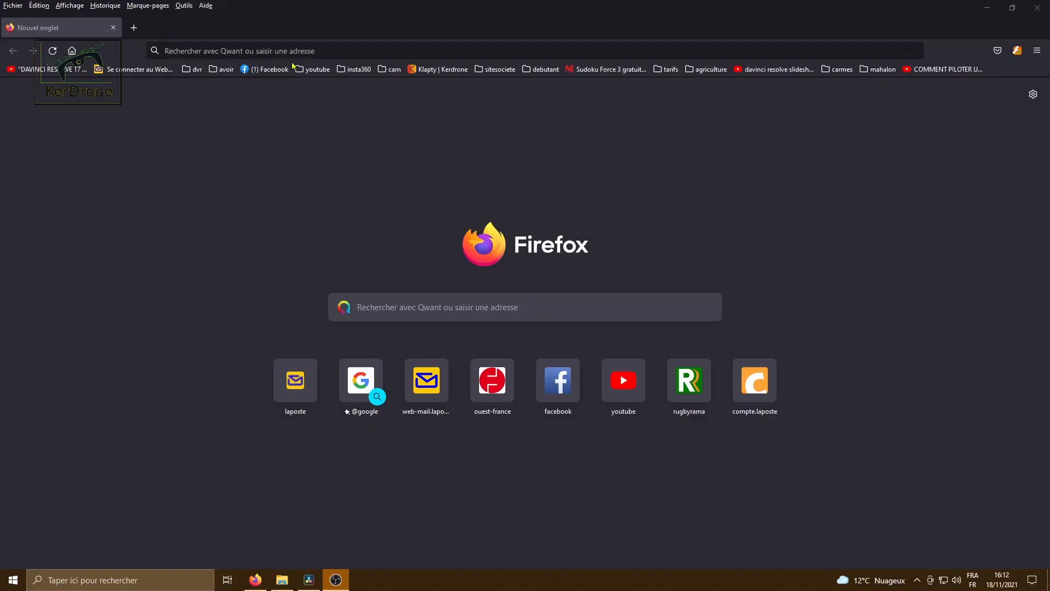
- In Firefox, search the web for "showanafilog windows 10"
click(390, 300)
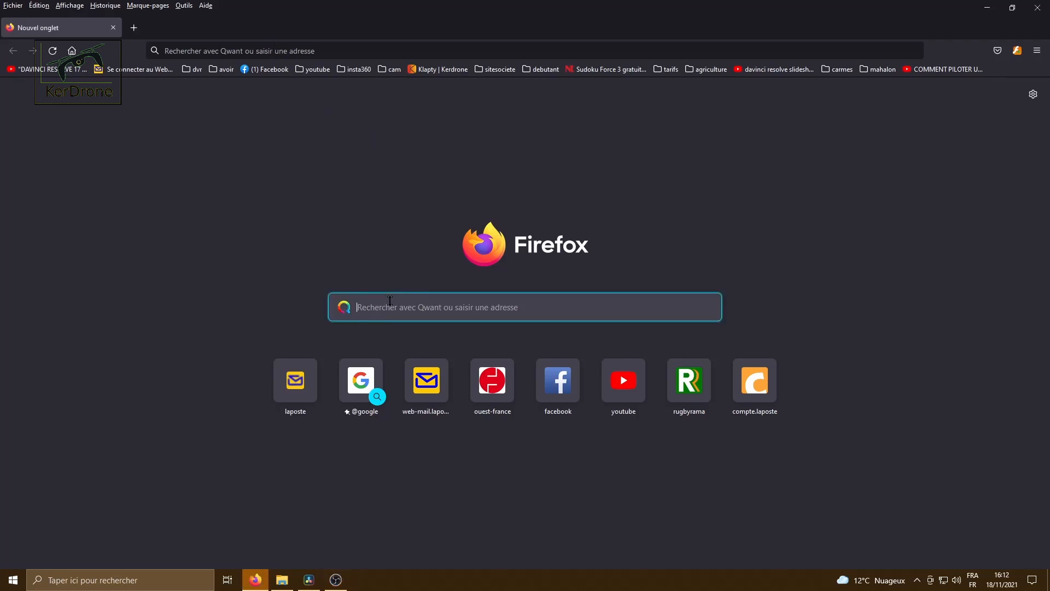
text(show)
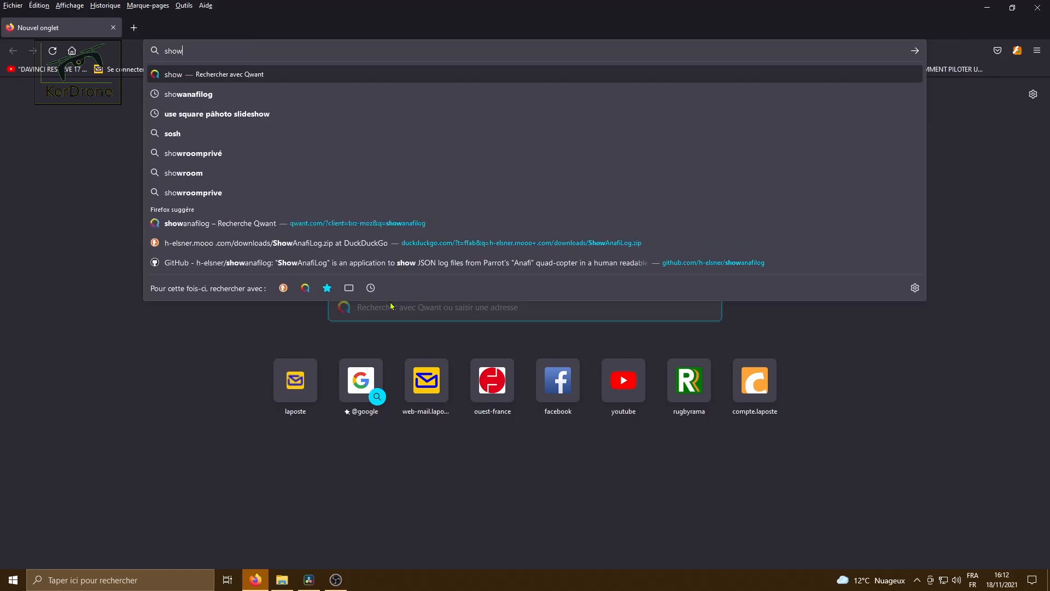
text(anafilo)
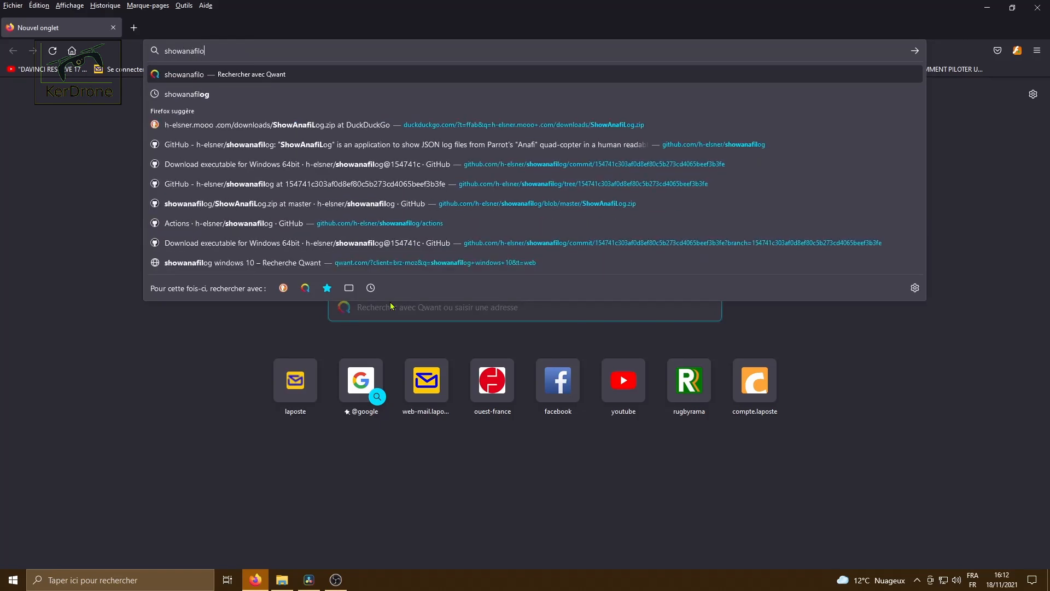
text(g win)
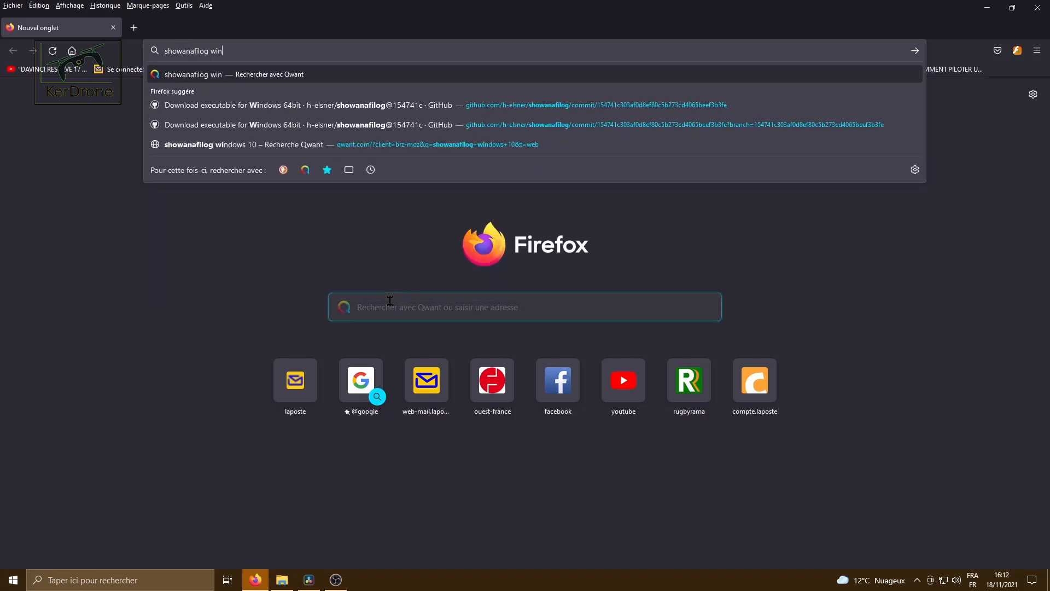
text(dows 10)
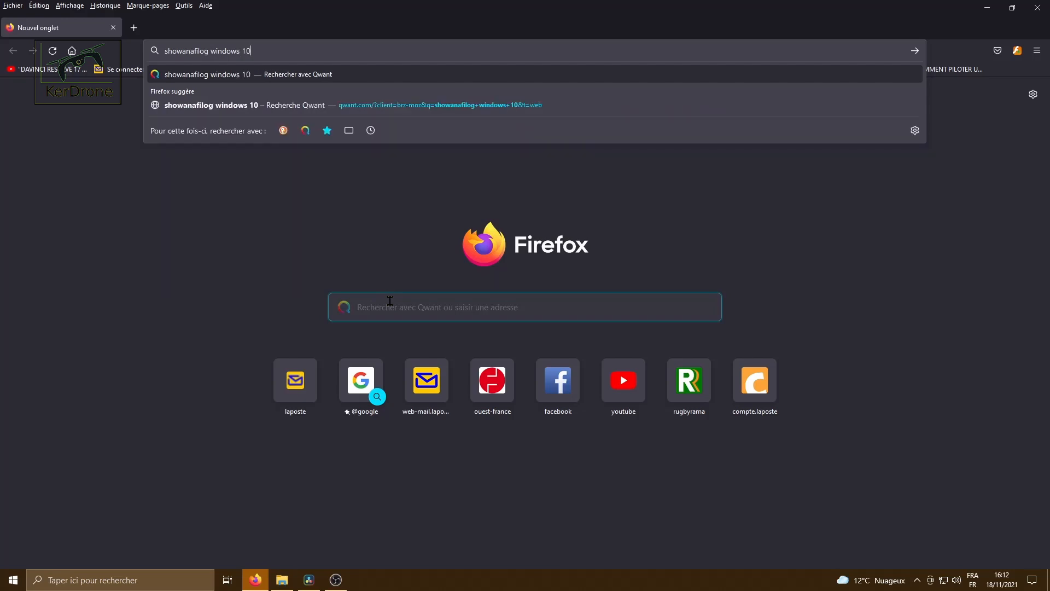
key(Return)
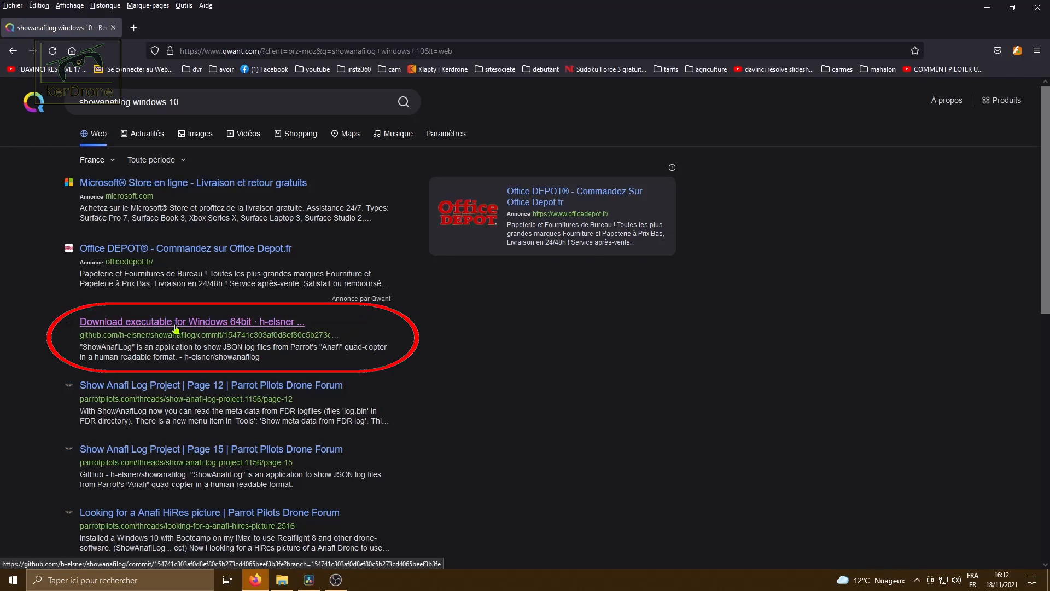
- Open the GitHub result for the Windows 64bit executable, browse the repository files and download ShowAnafiLog.zip, saving the file
click(175, 328)
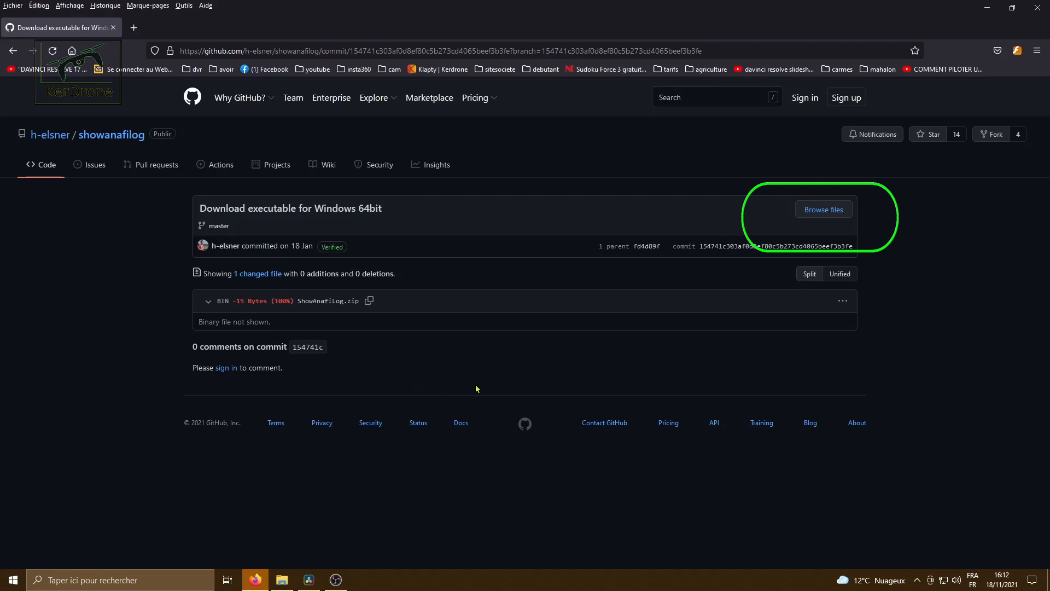
click(824, 212)
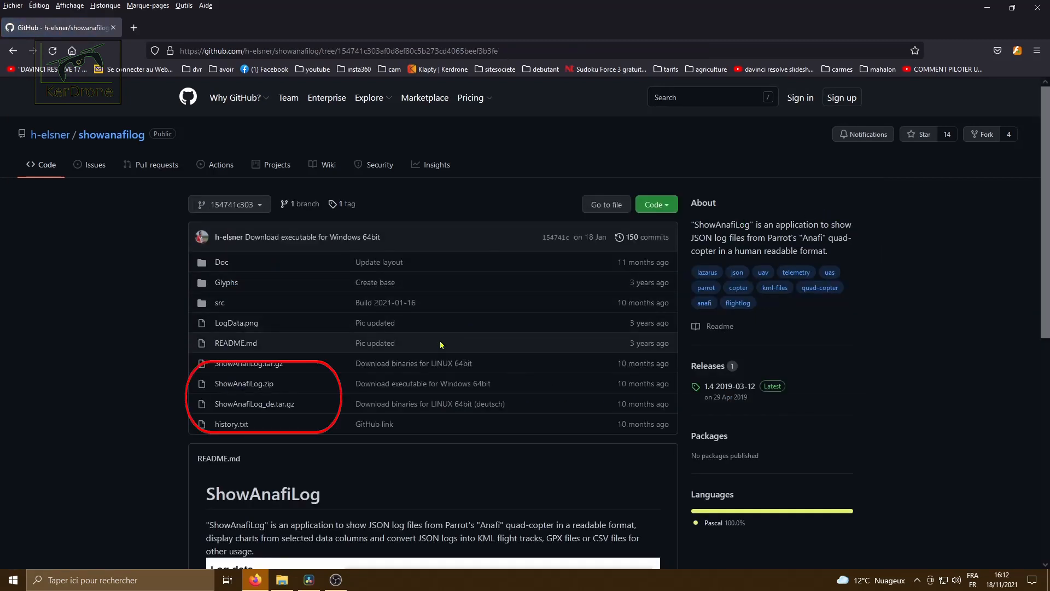
click(222, 386)
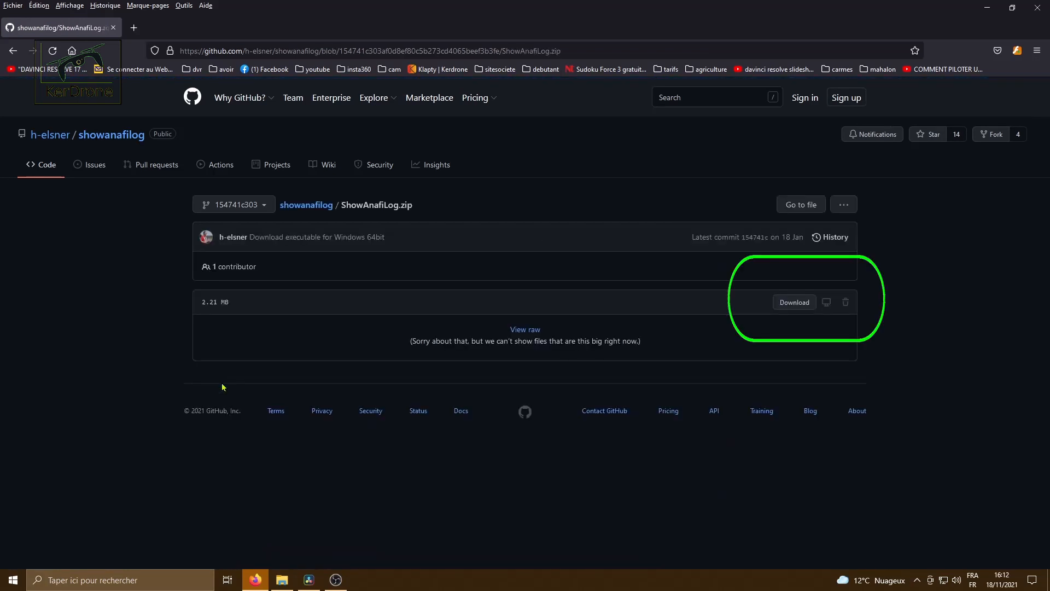
click(791, 302)
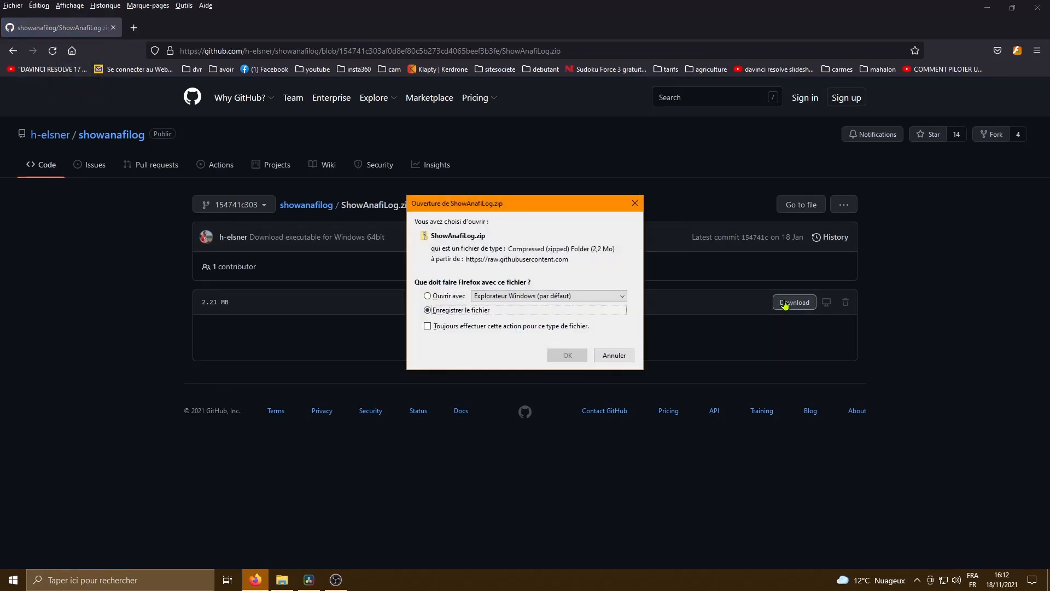
click(566, 356)
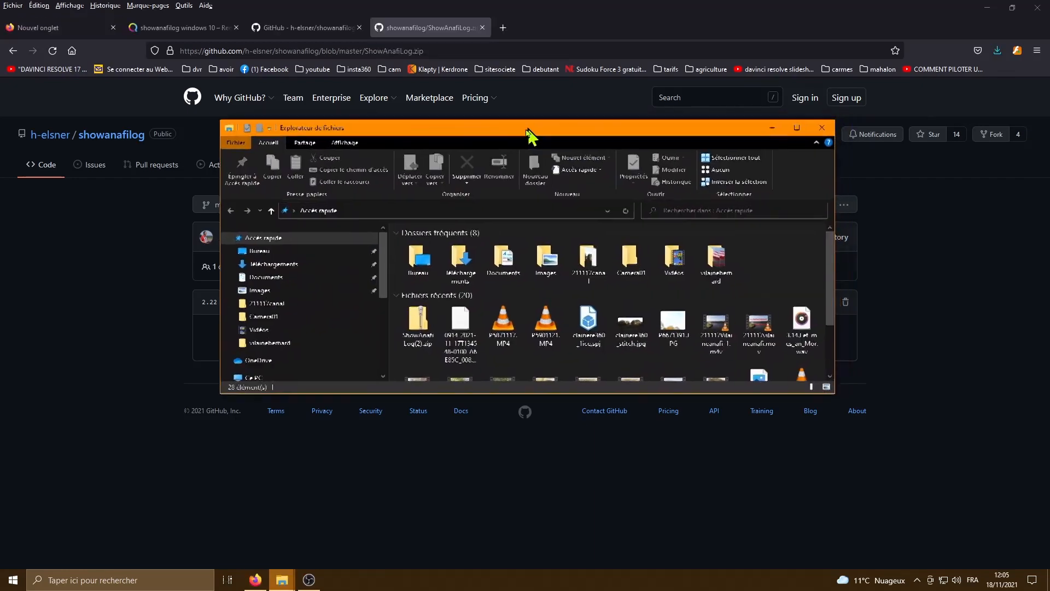
- Open the downloaded ShowAnafiLog(2).zip archive in the file explorer and start extracting all its files
drag(534, 133, 447, 149)
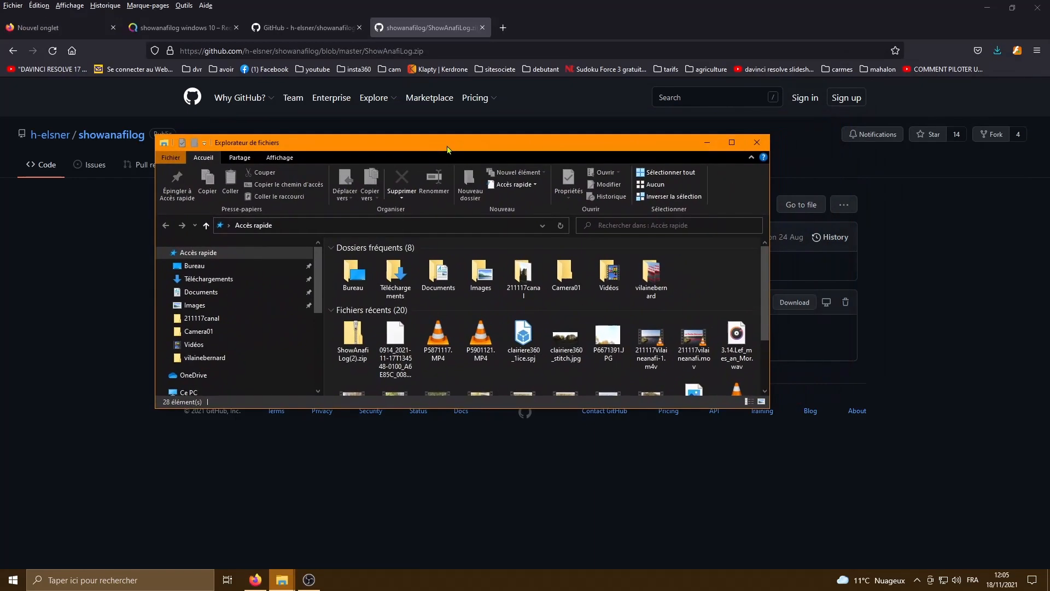
double_click(350, 344)
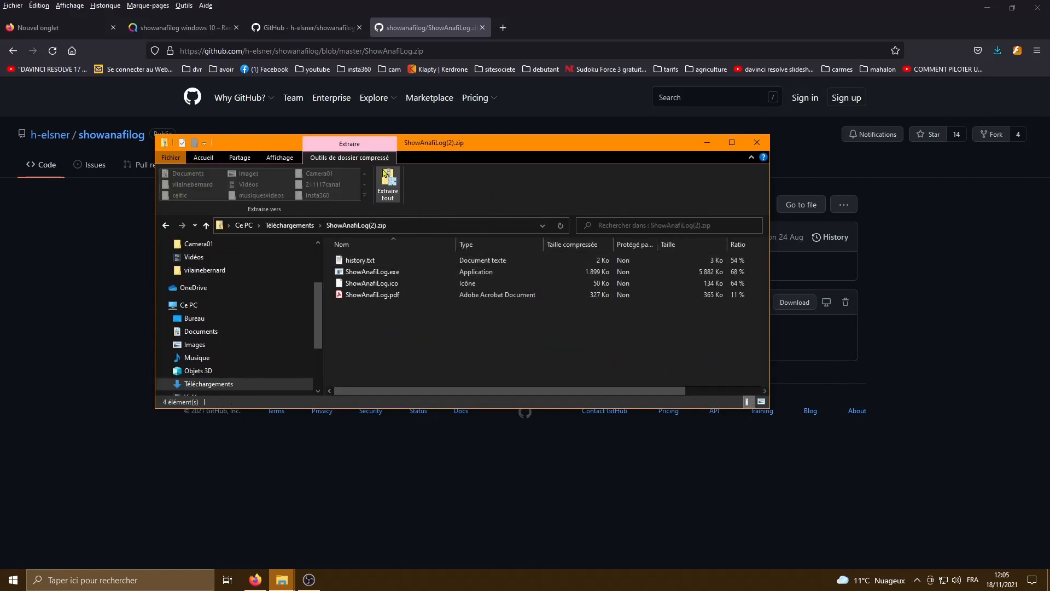
click(390, 182)
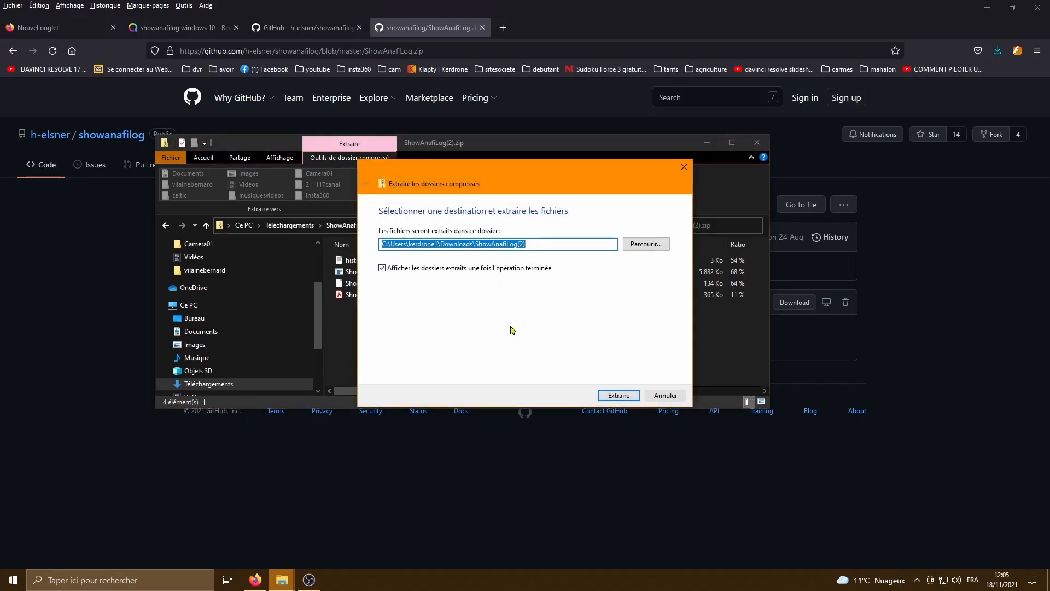
- Create a folder named showanafilog in Documents as the destination and extract the archive into it
click(644, 244)
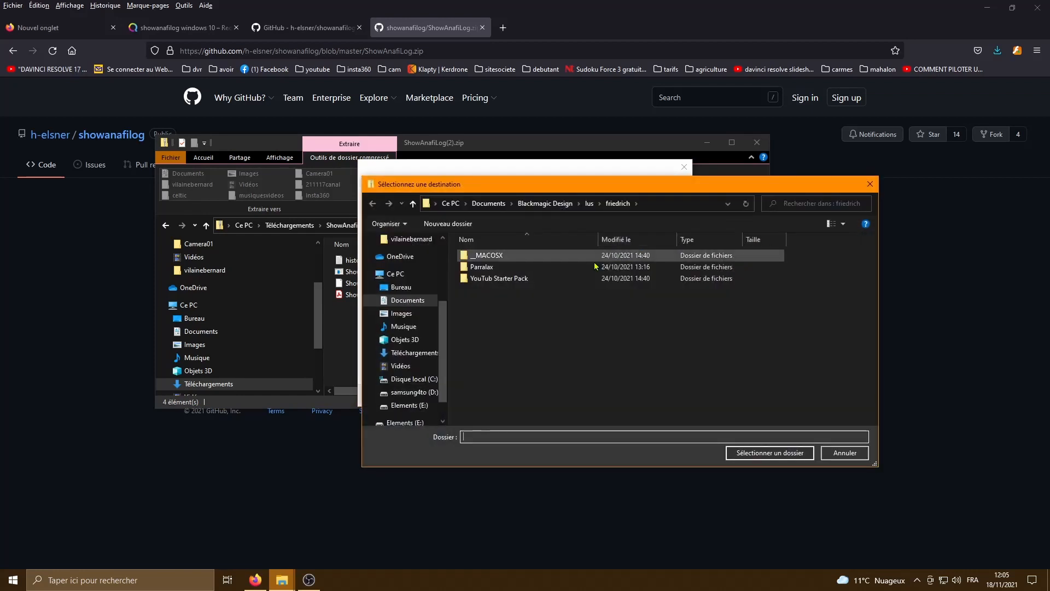
click(481, 204)
right_click(804, 333)
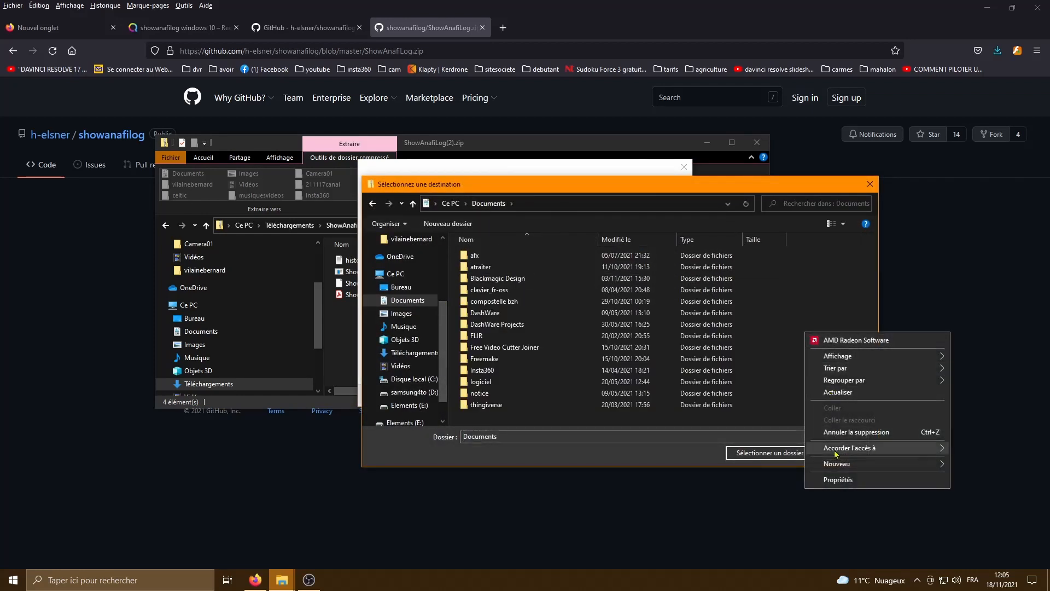
mouse_move(835, 463)
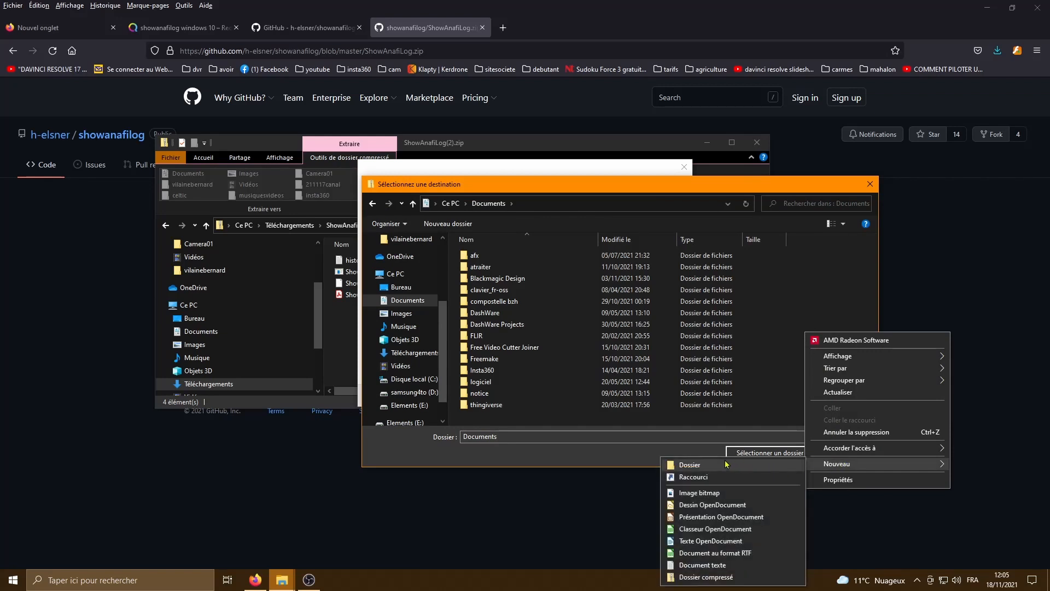
click(690, 464)
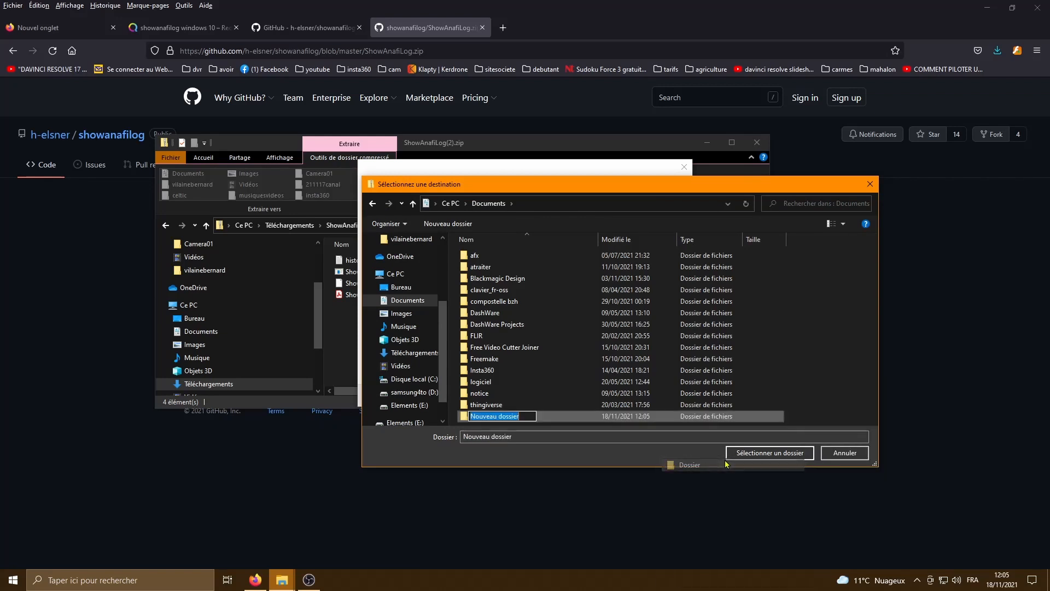
text(sh)
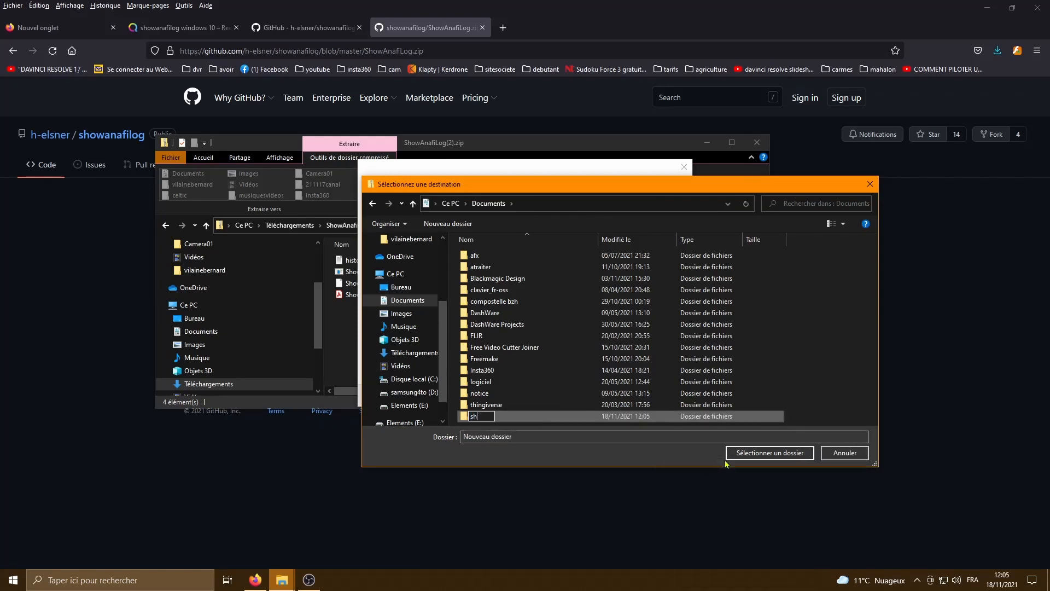
text(owanafilog)
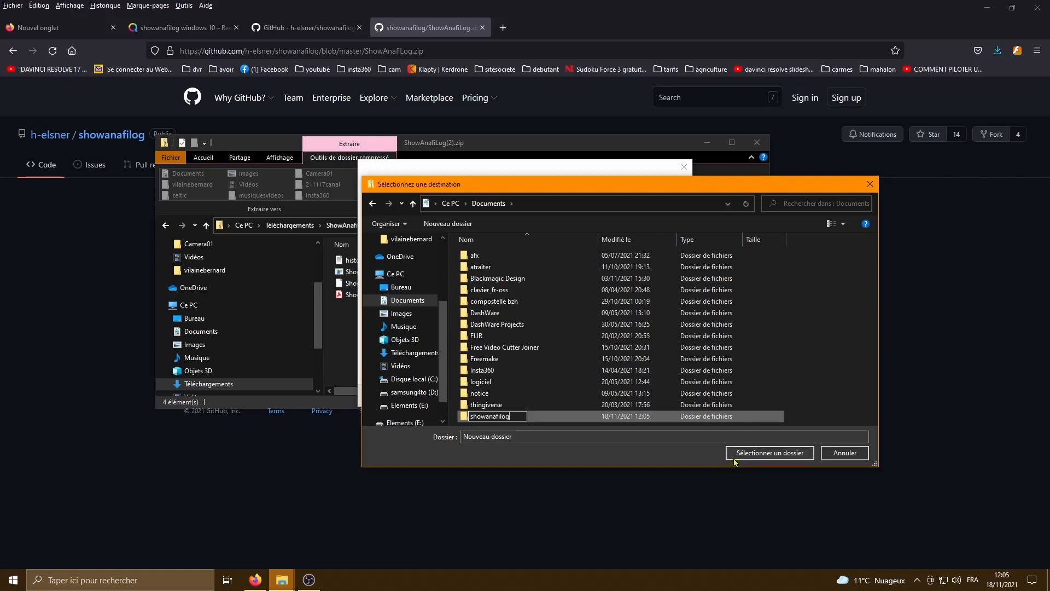
key(Return)
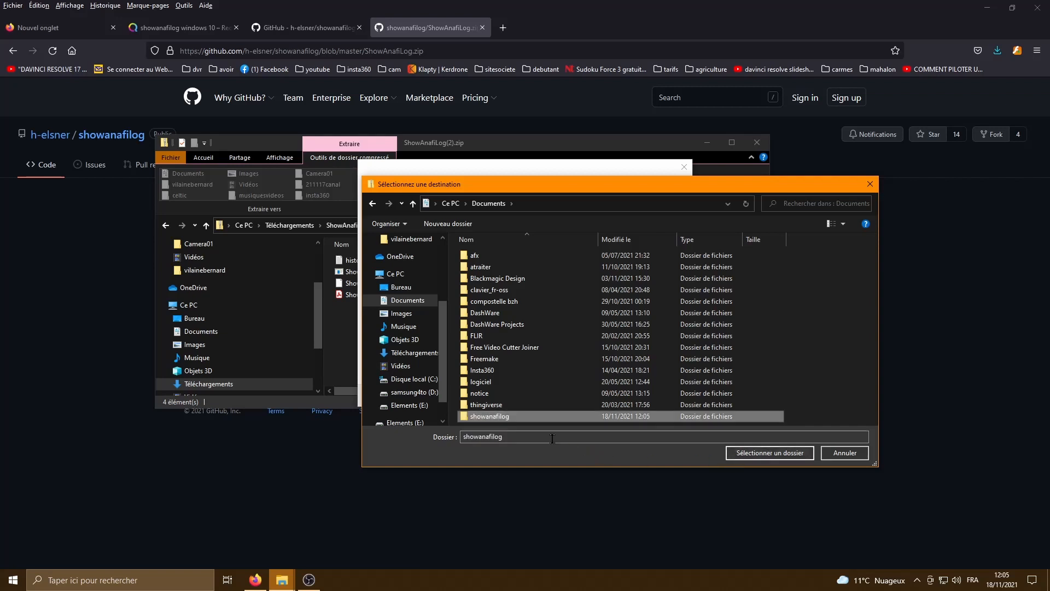
click(749, 454)
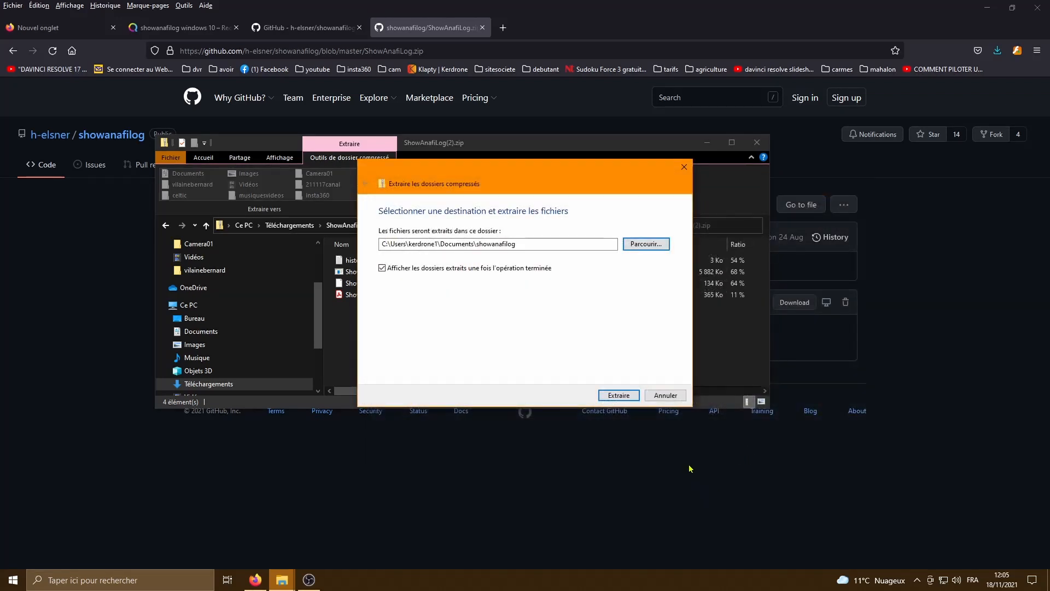
click(619, 395)
- Open the extracted ShowAnafiLog.pdf manual and look through its pages
double_click(219, 158)
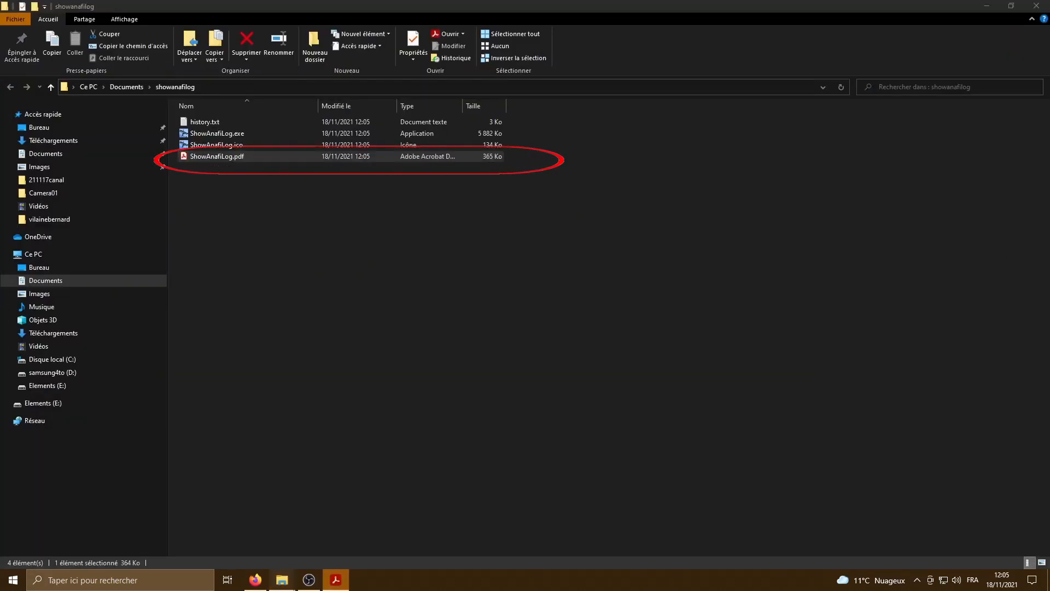
drag(1049, 82, 524, 140)
drag(619, 147, 580, 418)
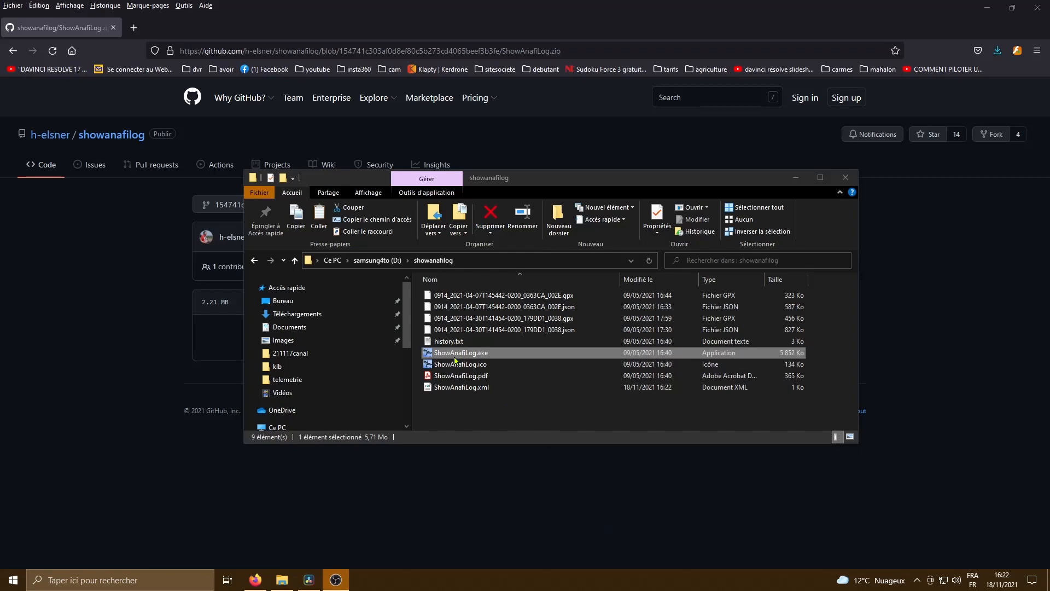
- Launch ShowAnafiLog.exe, load the log directory D:\klb\telemetrie and display the overview of its flights
double_click(454, 356)
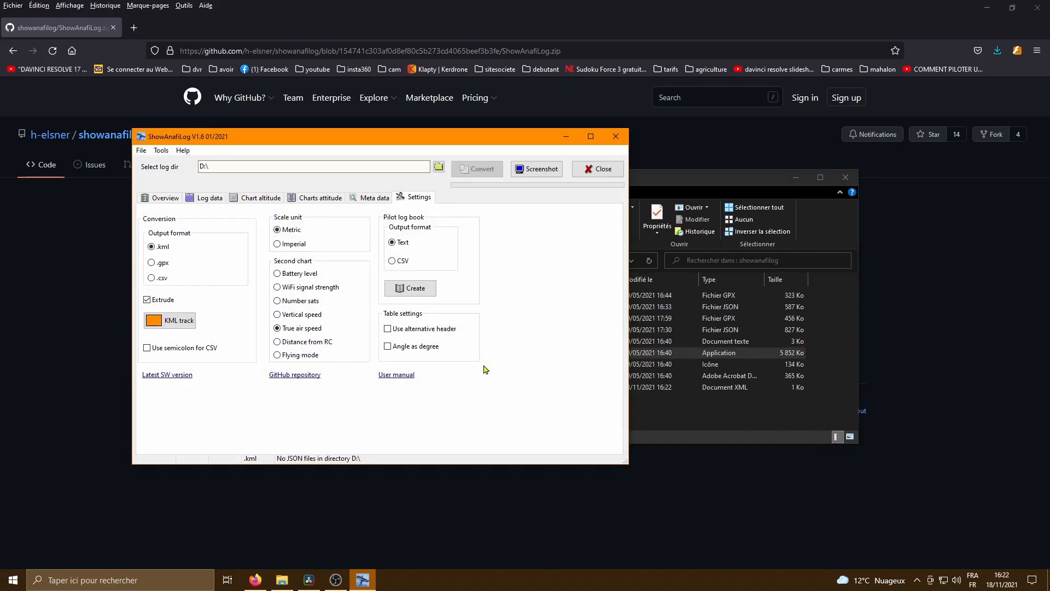
click(438, 167)
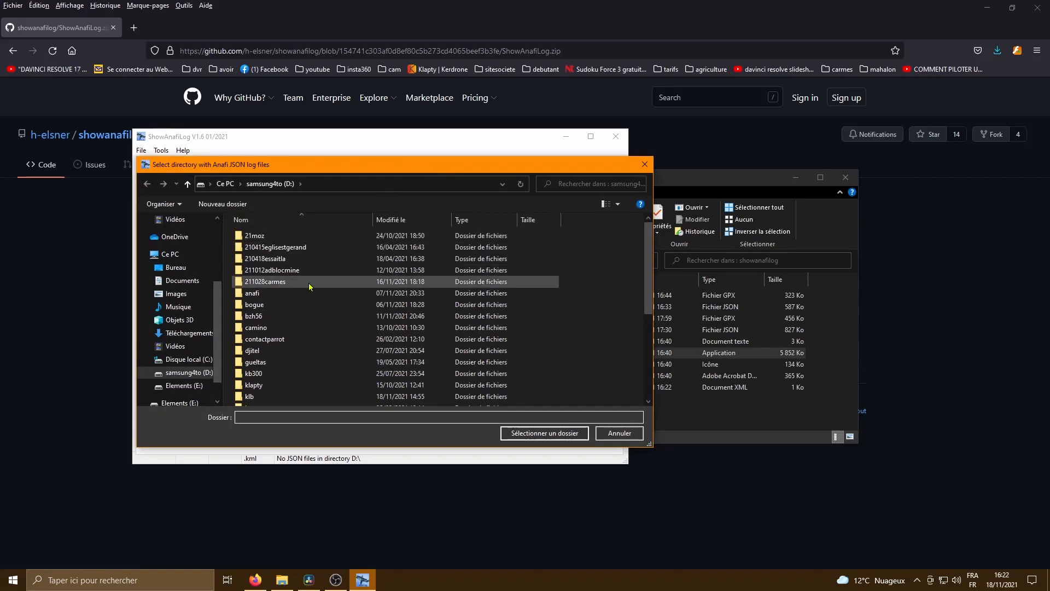
scroll(289, 344, down, 2)
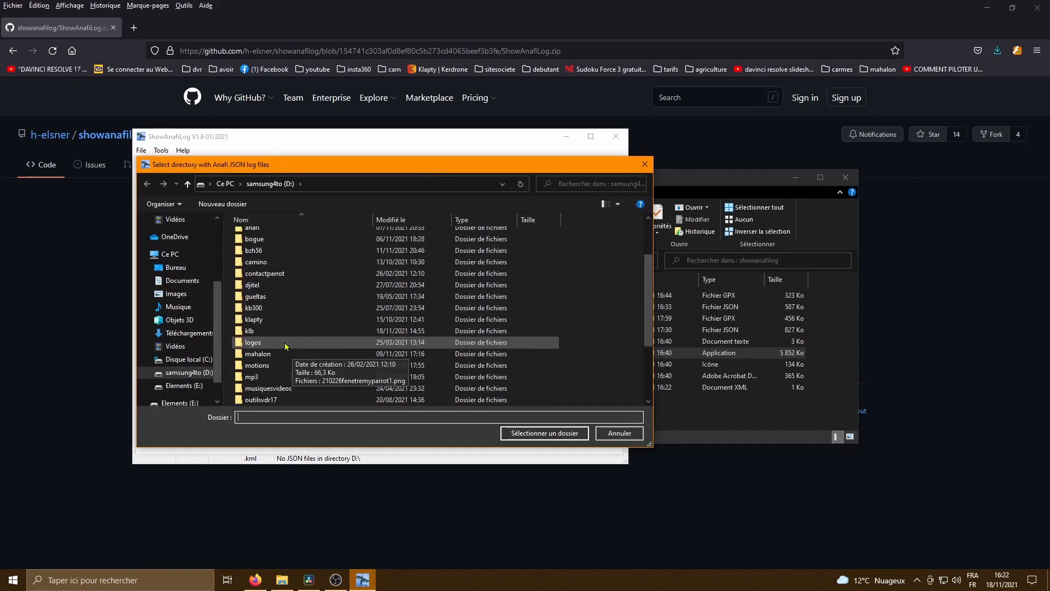
double_click(249, 332)
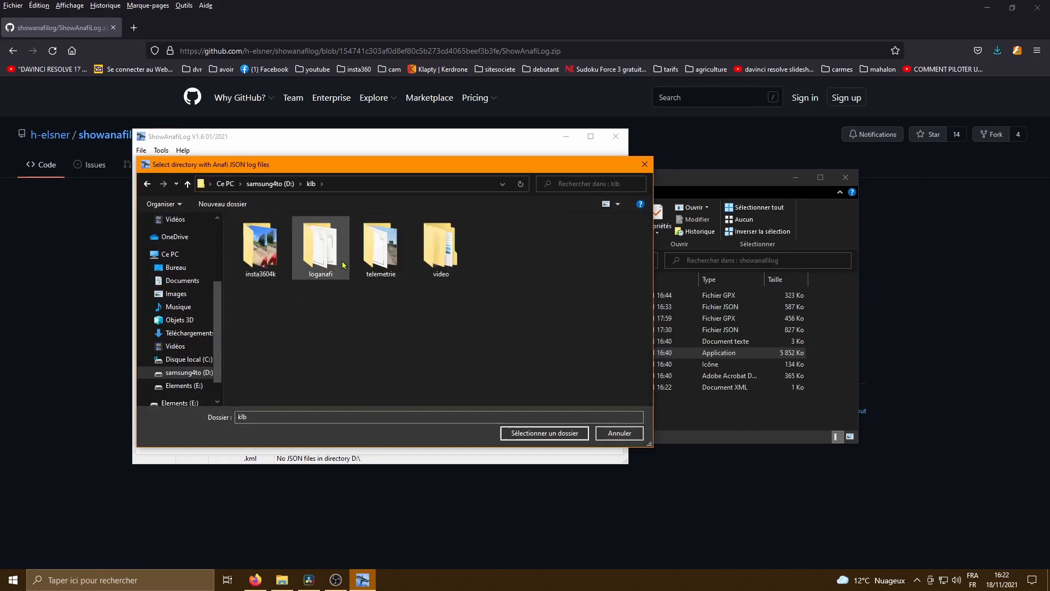
double_click(374, 255)
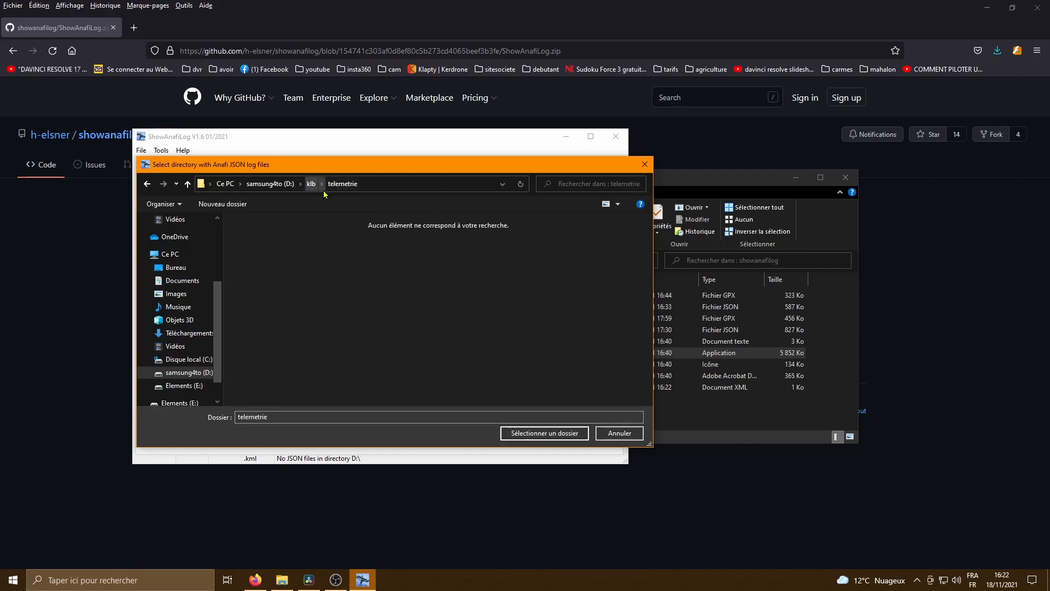
click(570, 433)
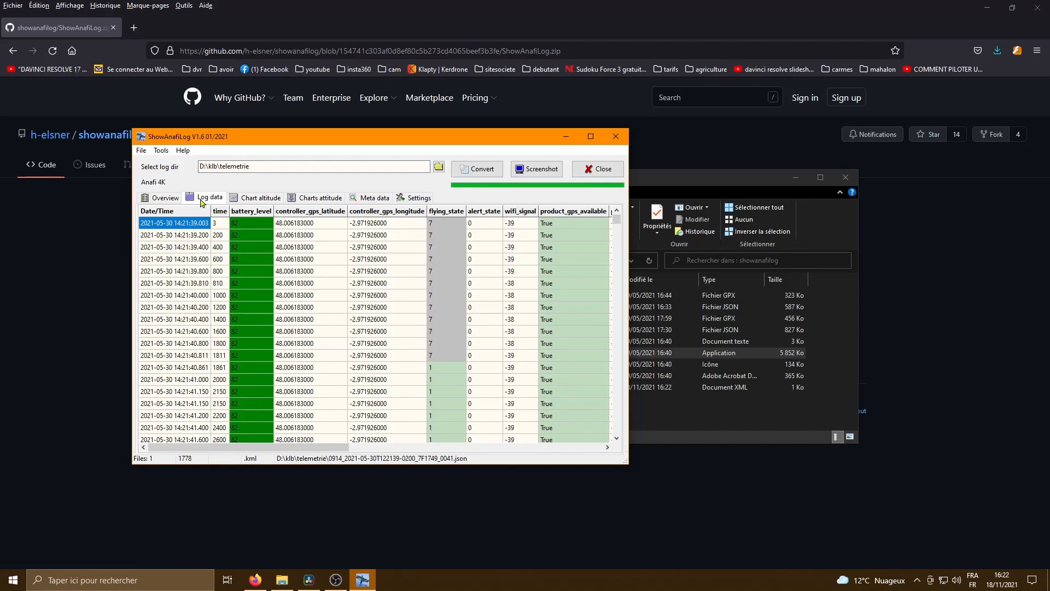
click(174, 198)
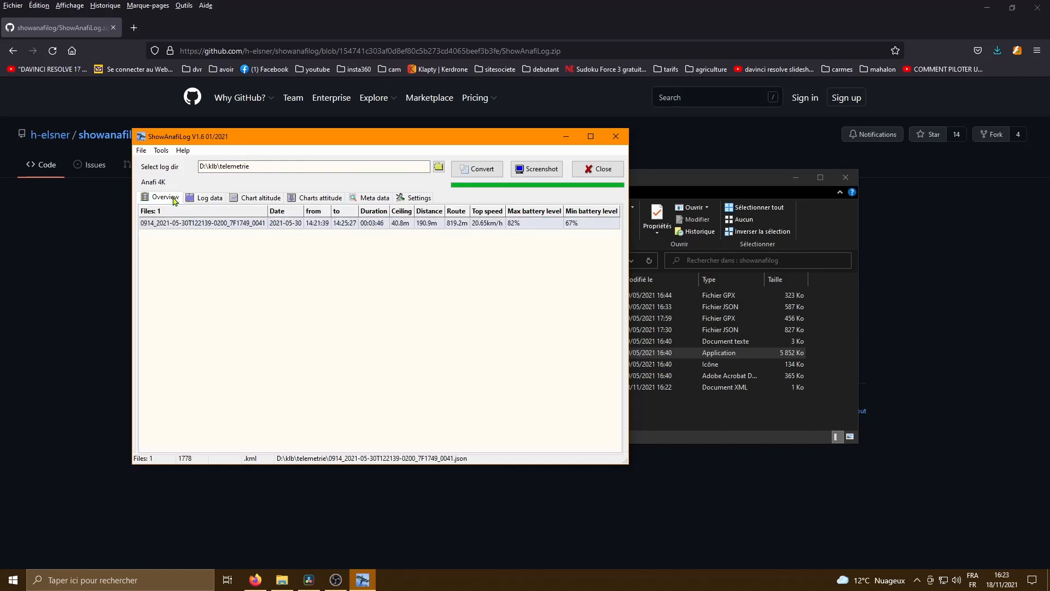
- Review the flight's log data, altitude chart, attitude charts and meta data
click(214, 203)
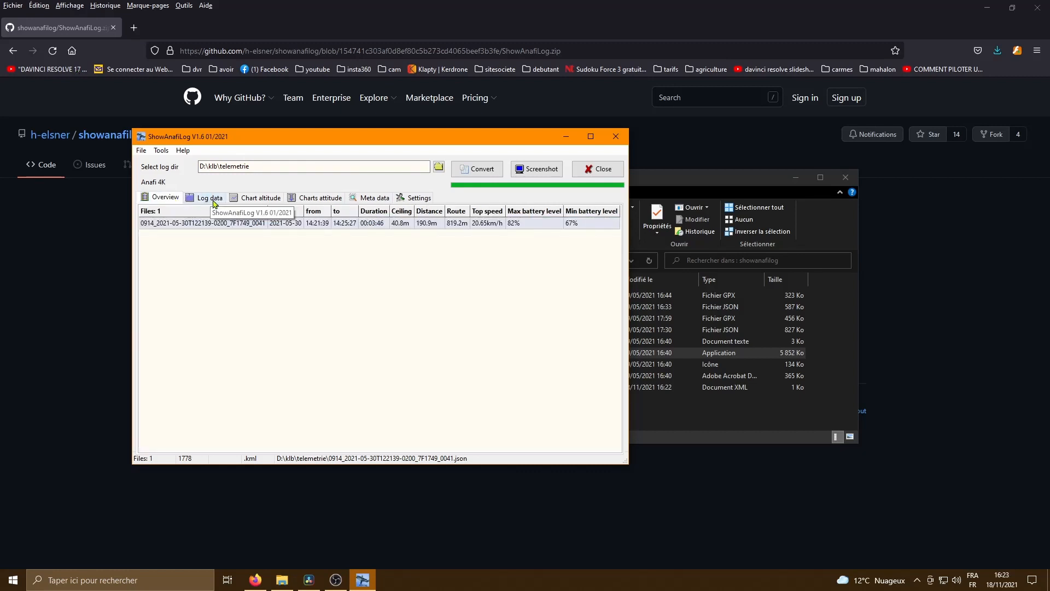
click(260, 199)
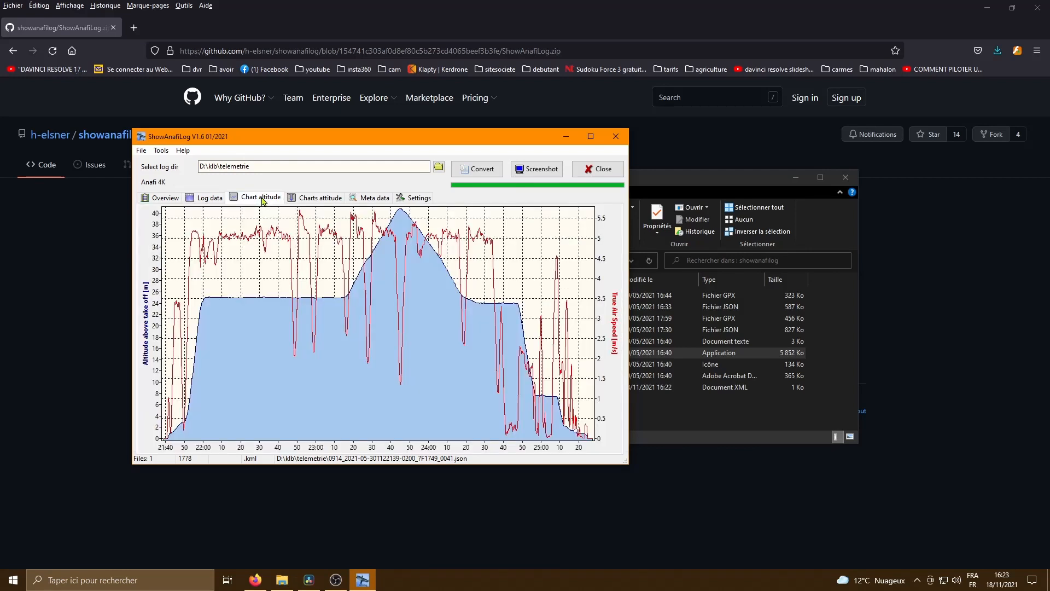
click(320, 199)
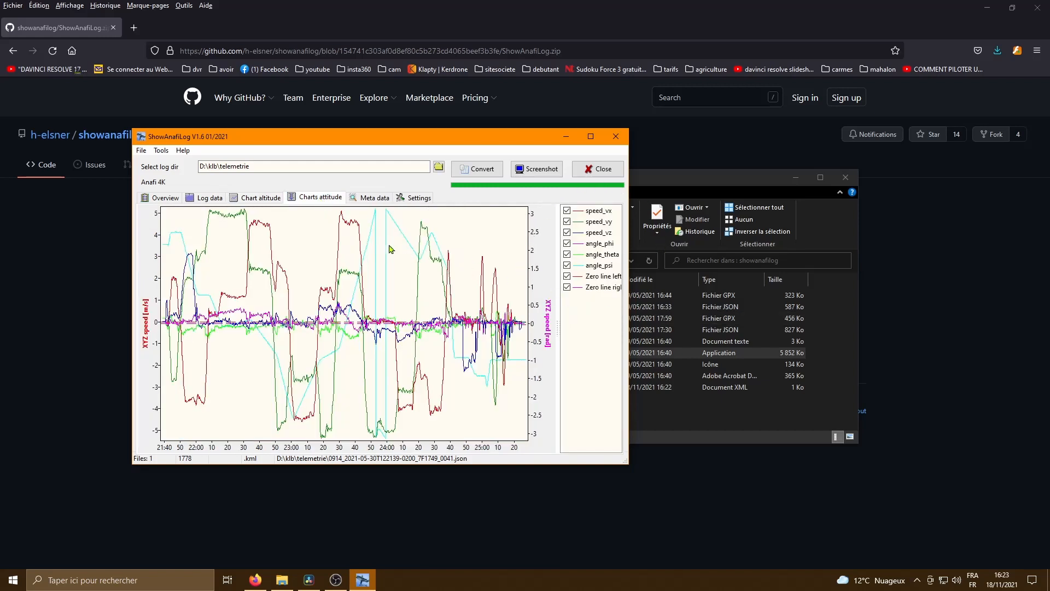
click(376, 200)
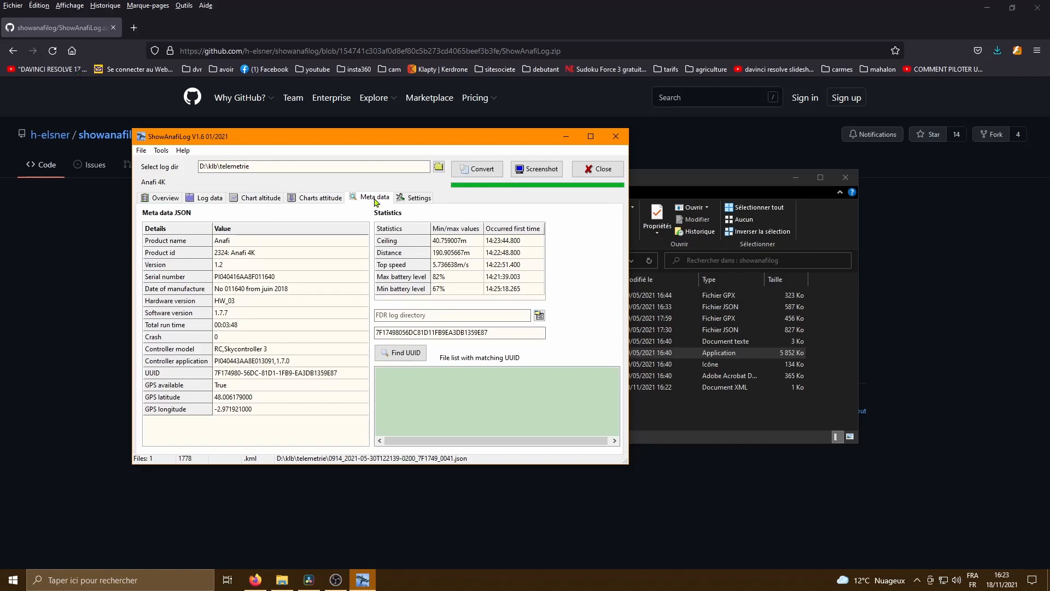
- Export the loaded flight log to a GPX file and close ShowAnafiLog
click(142, 152)
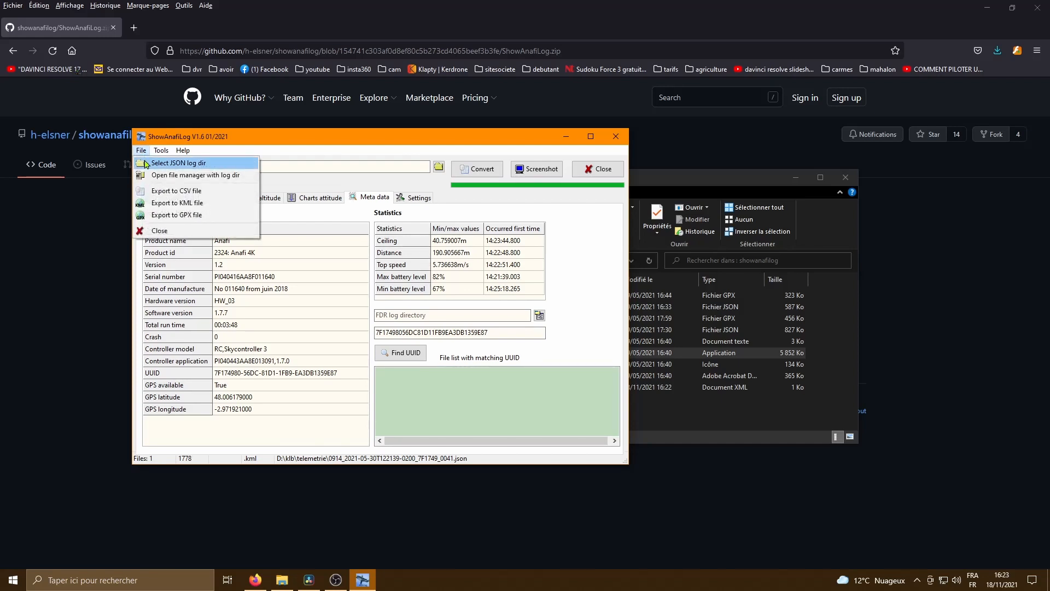
click(167, 215)
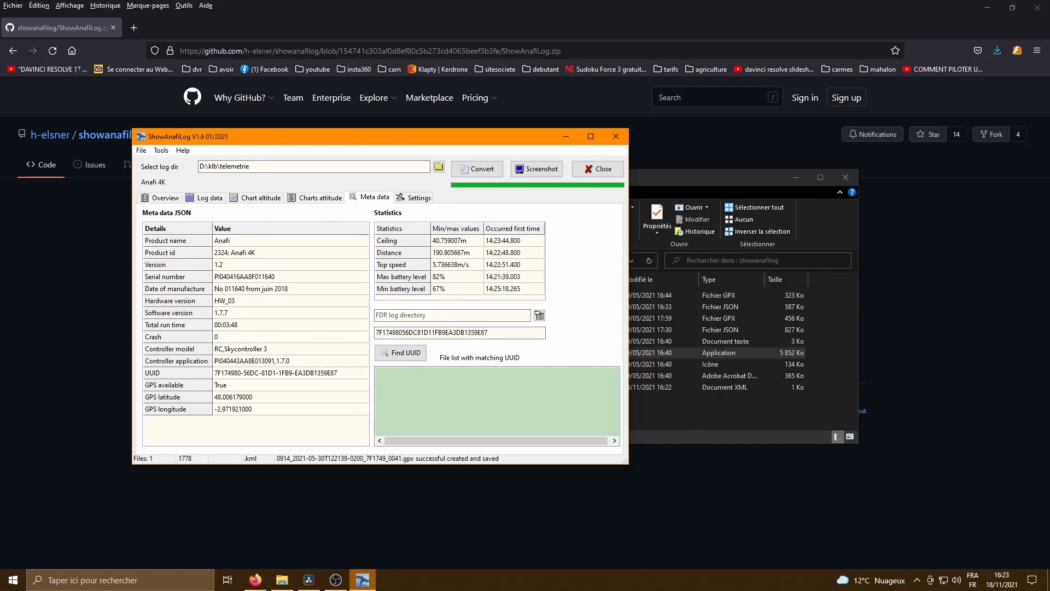
click(606, 141)
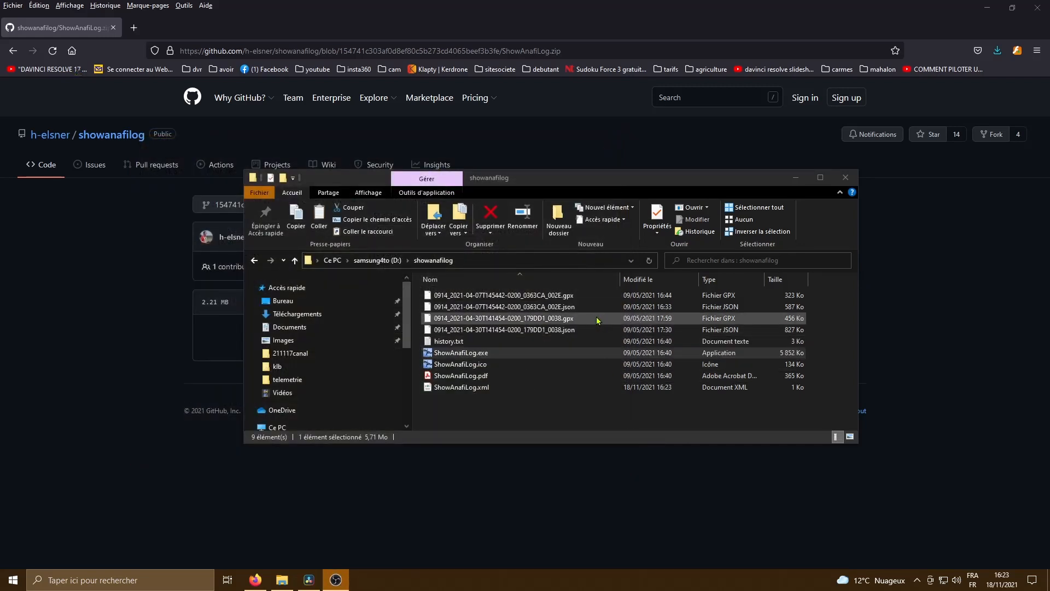
click(523, 319)
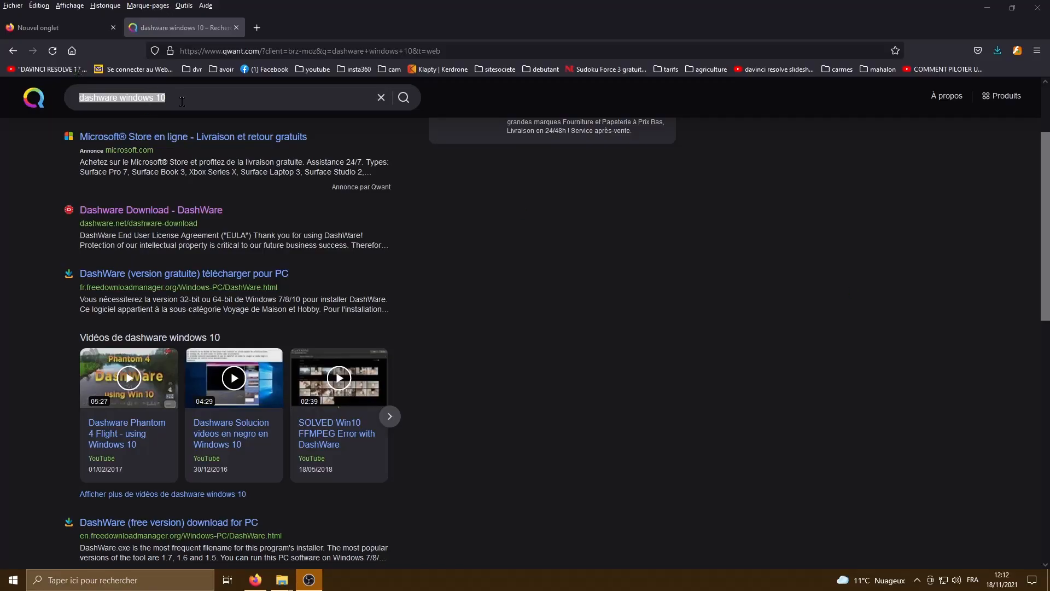
- In the browser, search the web for "dashware windows 10" and open the Dashware Download result from dashware.net in a new tab
drag(184, 100, 76, 99)
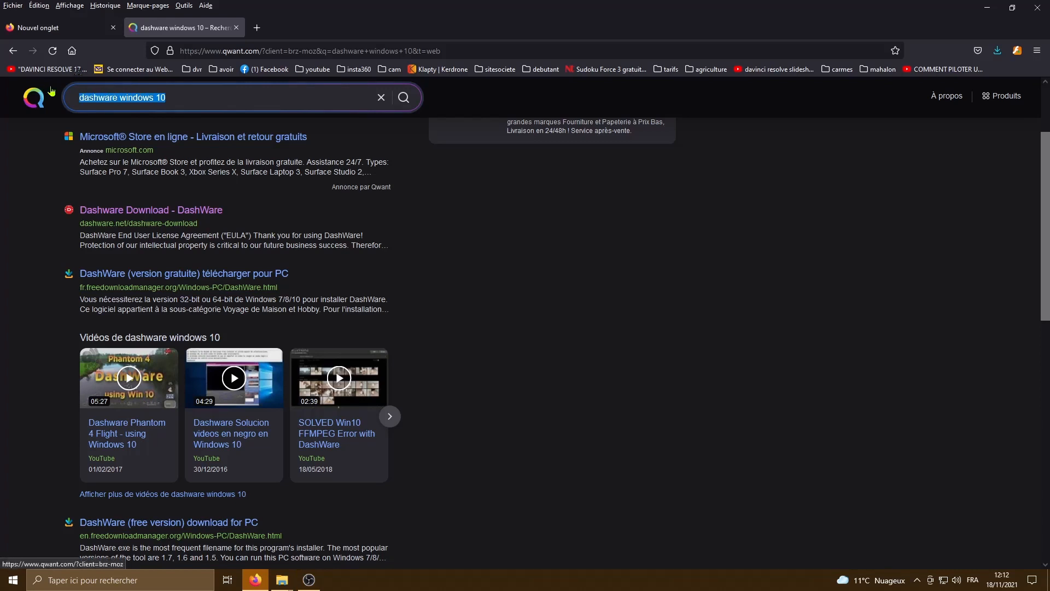
key(BackSpace)
text(das)
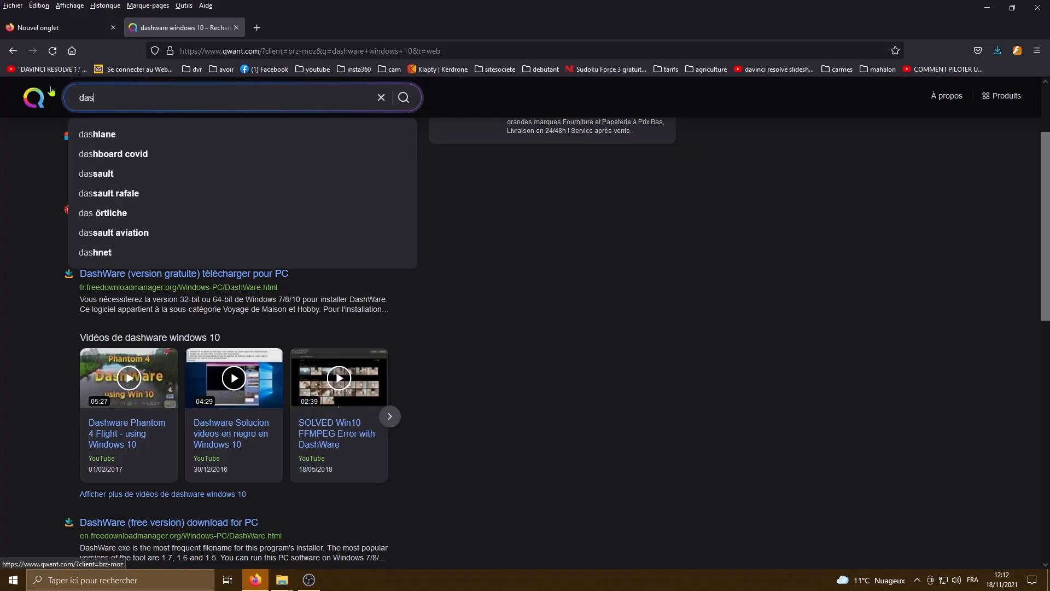
text(hware windows 10)
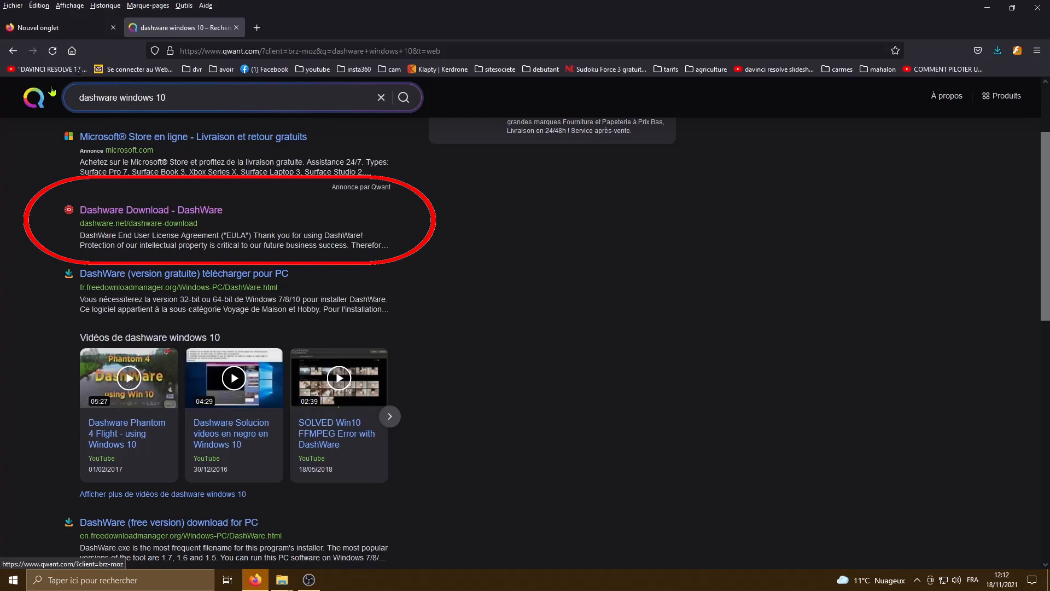
click(52, 92)
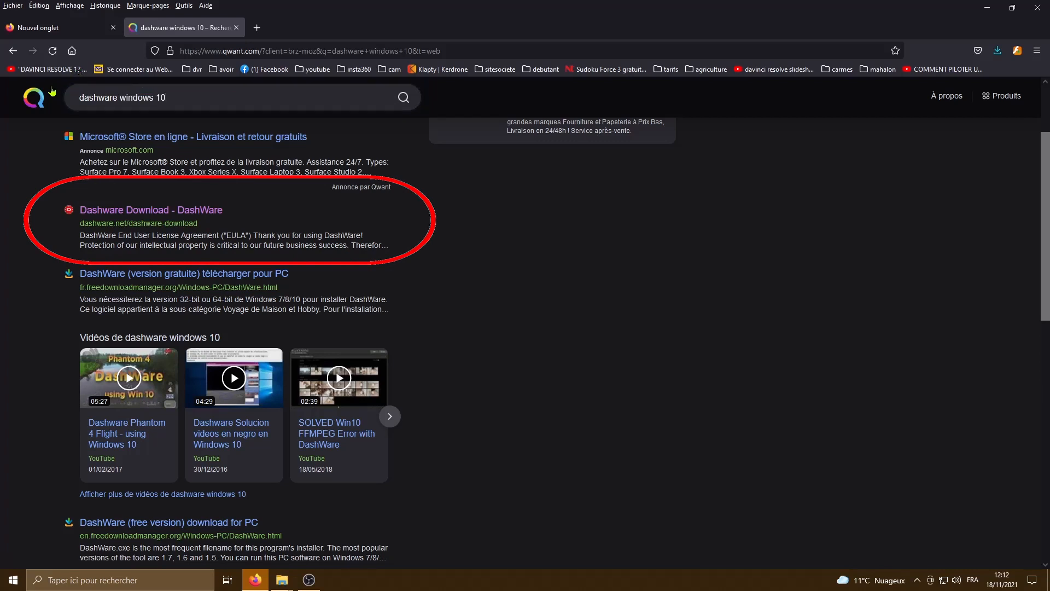
middle_click(120, 217)
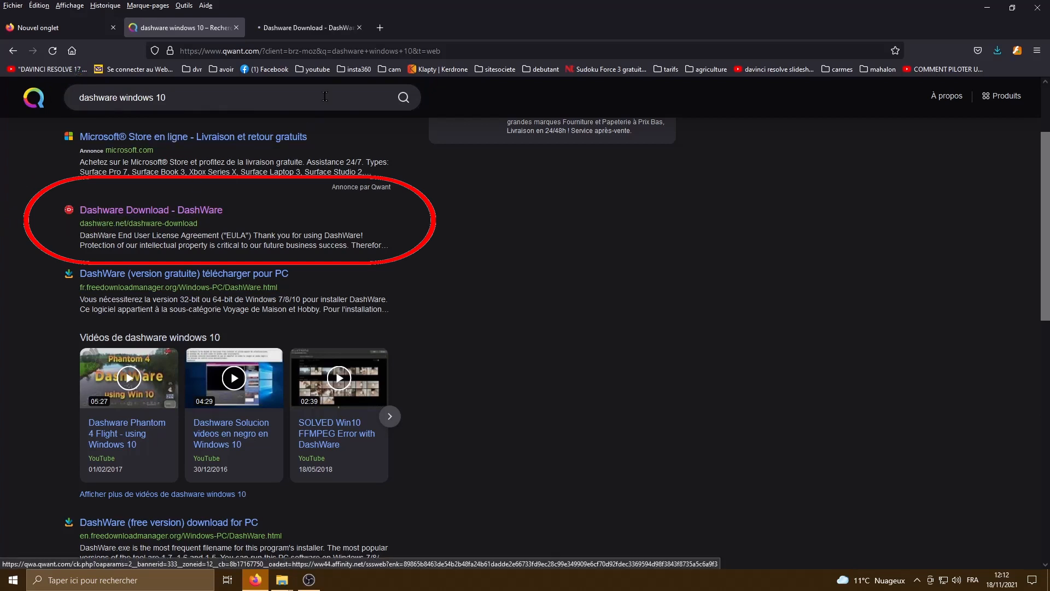
click(297, 31)
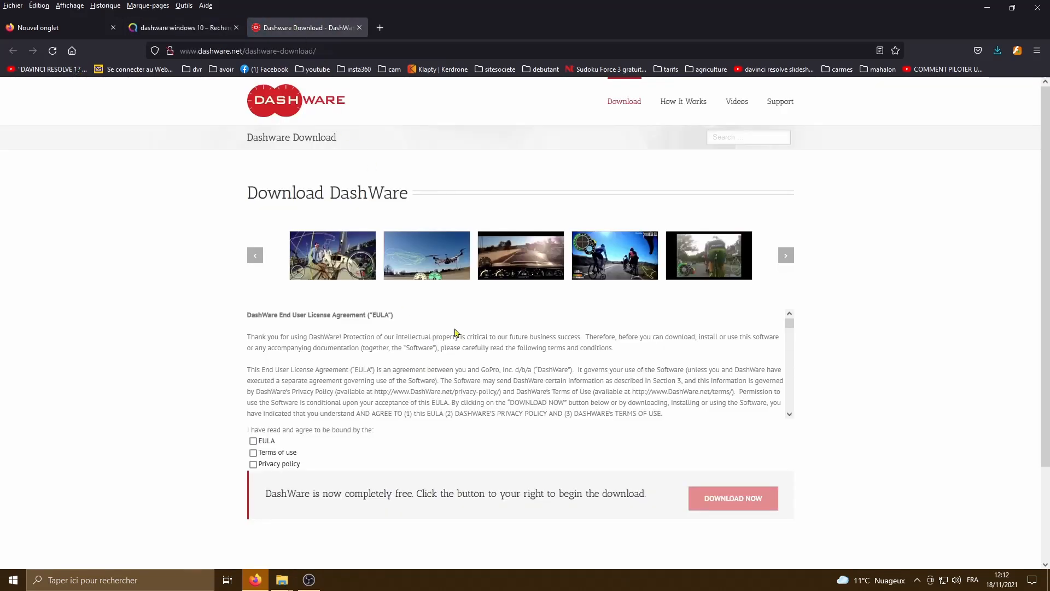
- Accept the EULA, terms of use and privacy policy, and download and save the DashWare_1.9.1.exe installer
click(627, 106)
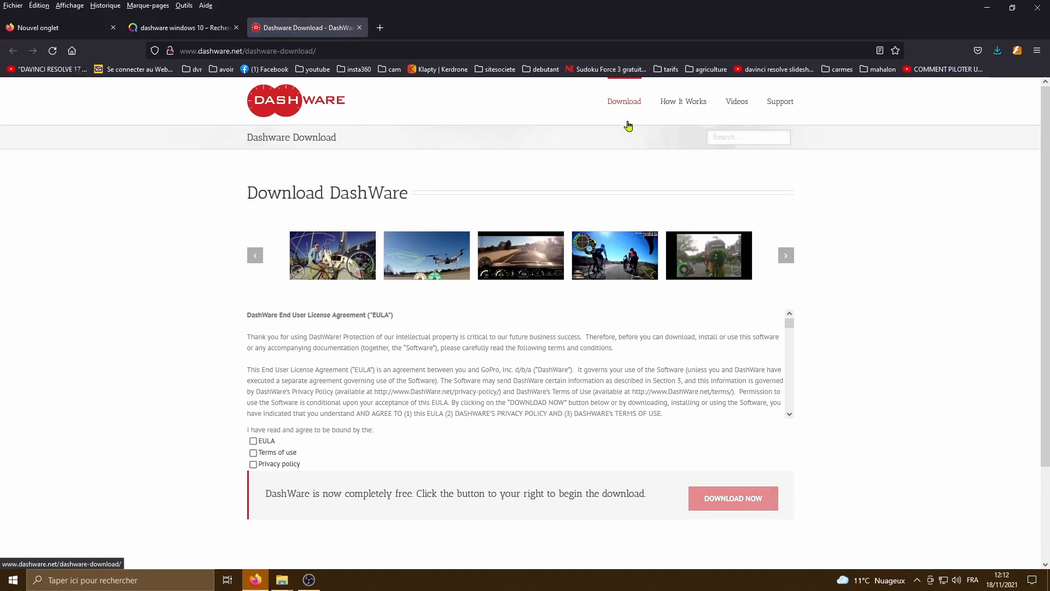
scroll(815, 387, down, 2)
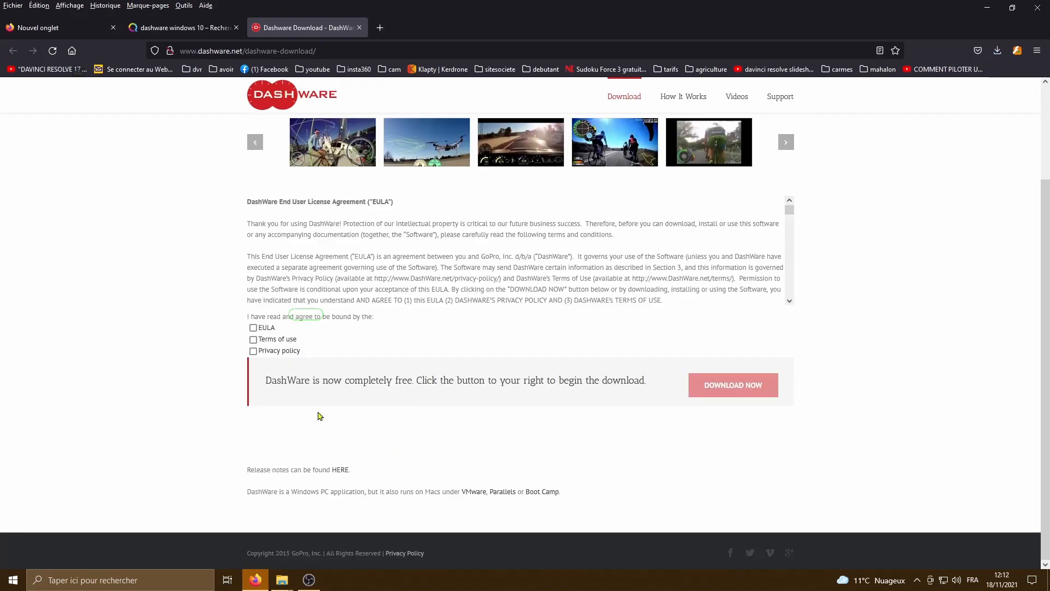
click(252, 327)
click(253, 339)
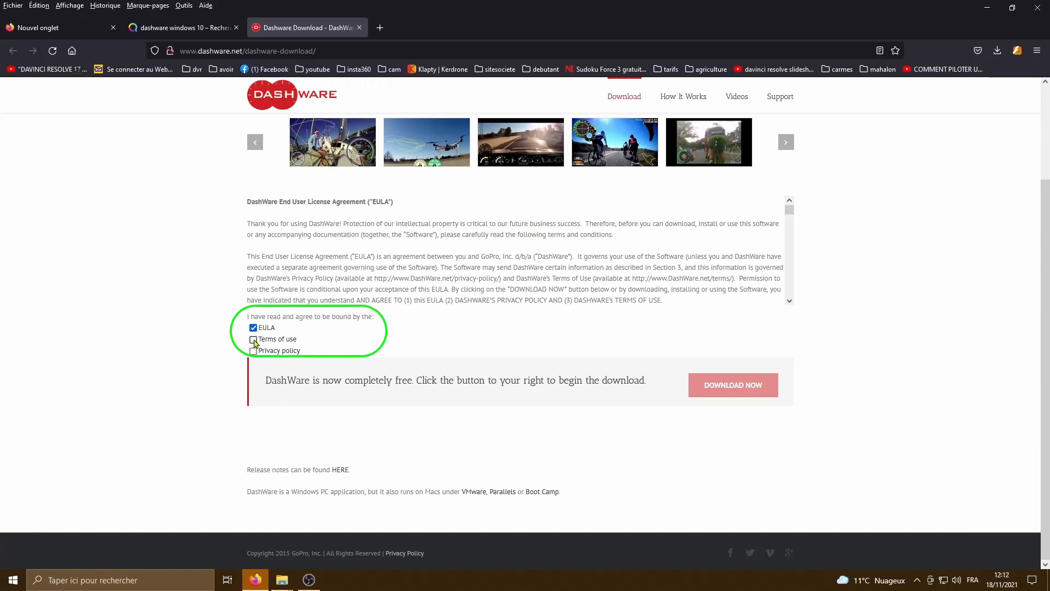
click(253, 350)
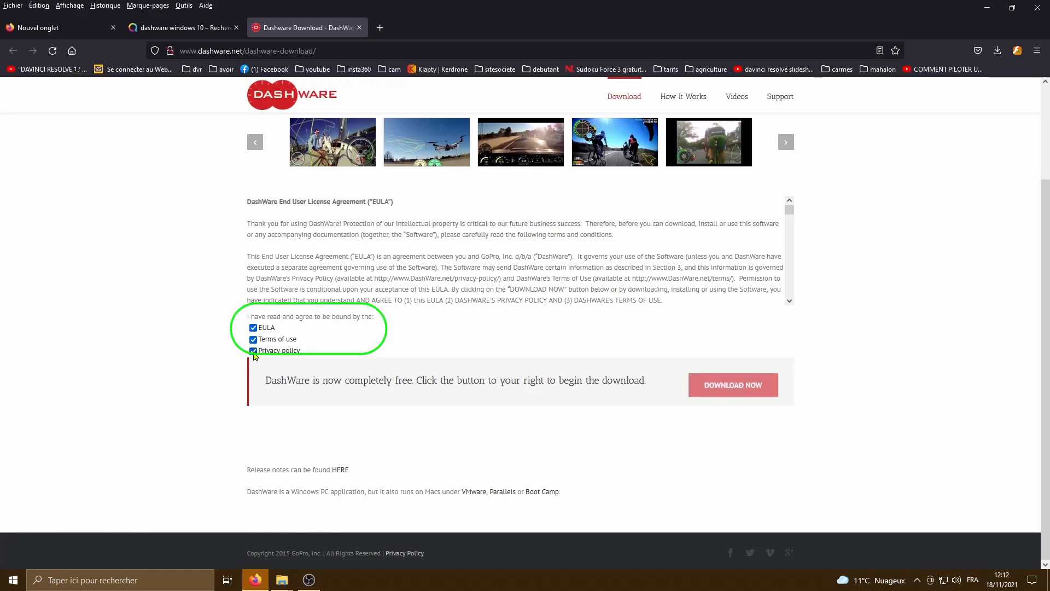
click(737, 391)
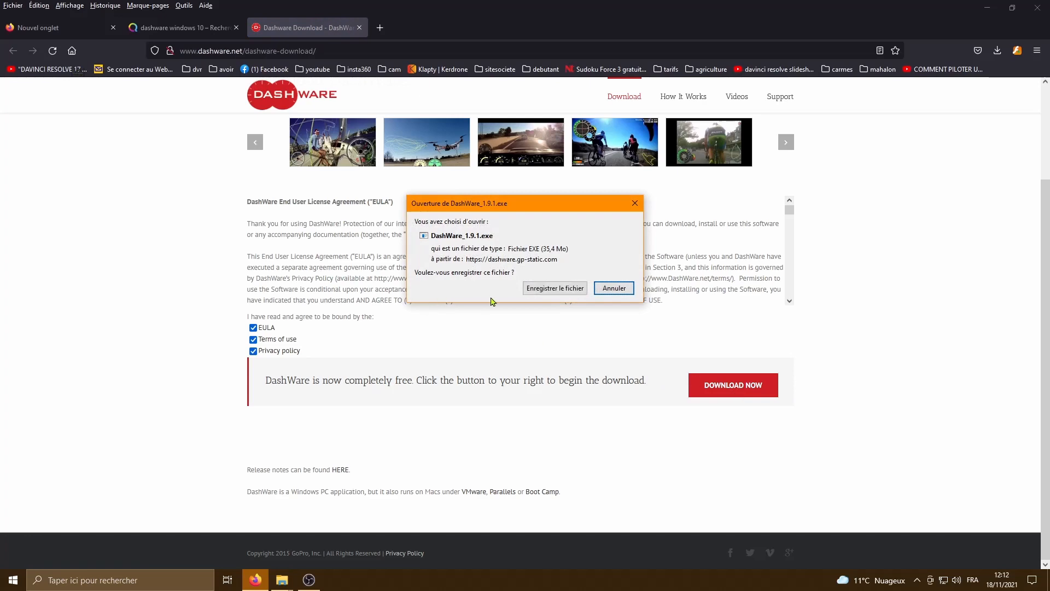
click(555, 288)
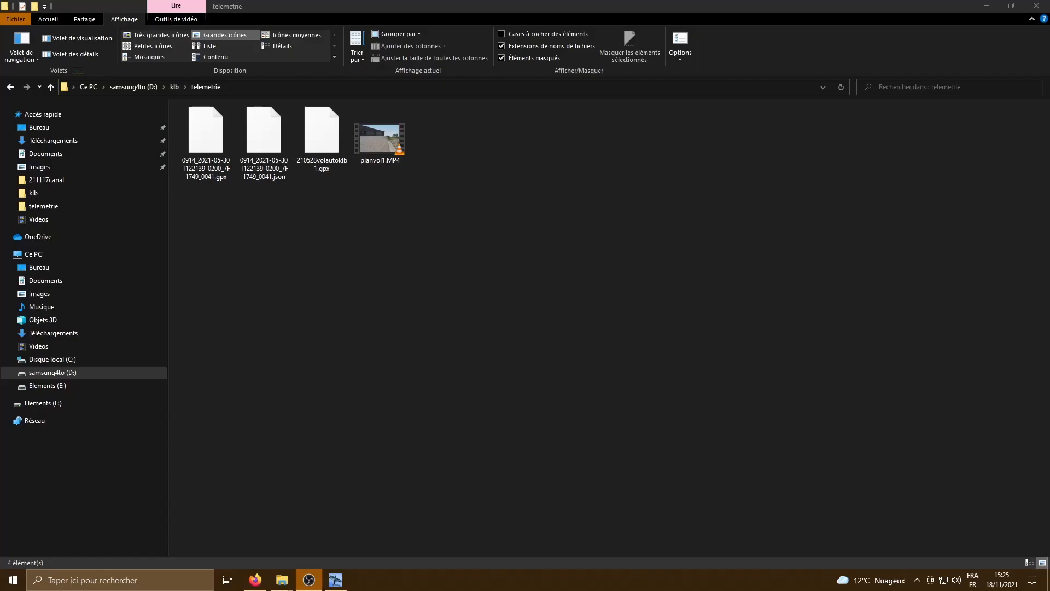
- Launch DashWare from the installed Windows programs
click(13, 580)
scroll(103, 501, down, 10)
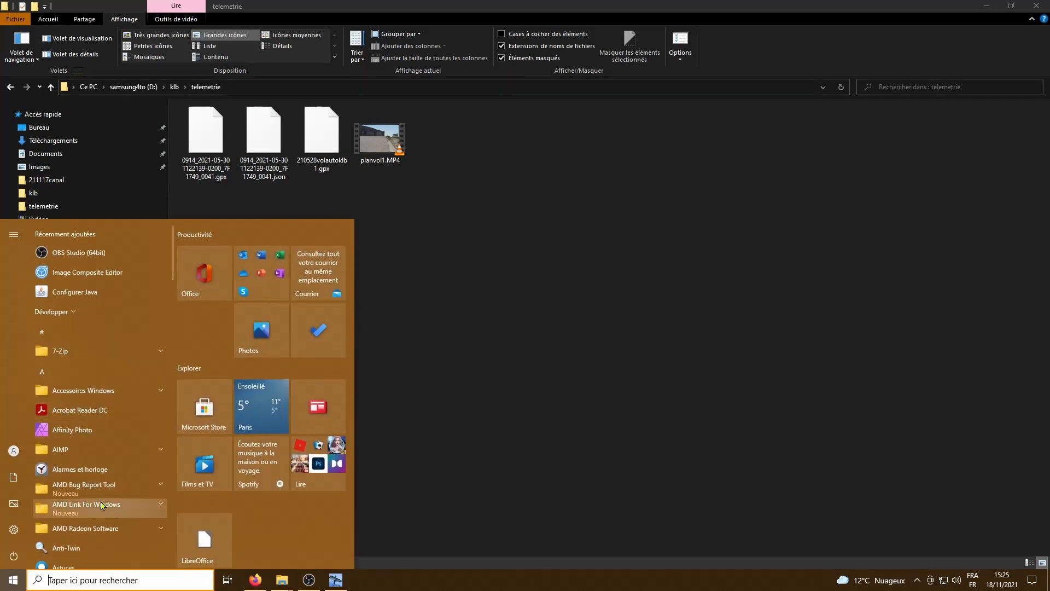
scroll(103, 501, down, 3)
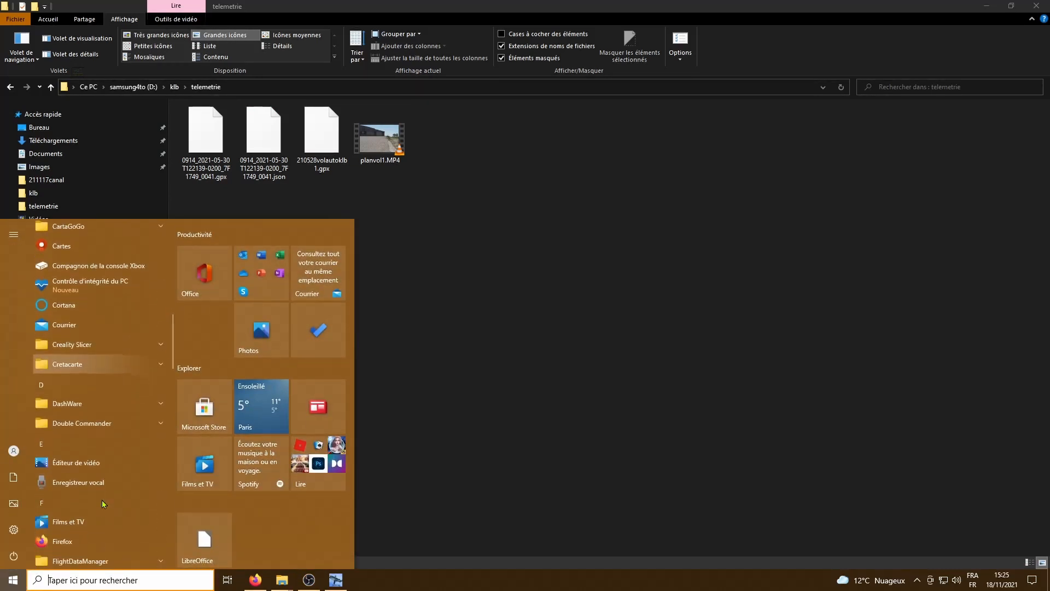
click(60, 406)
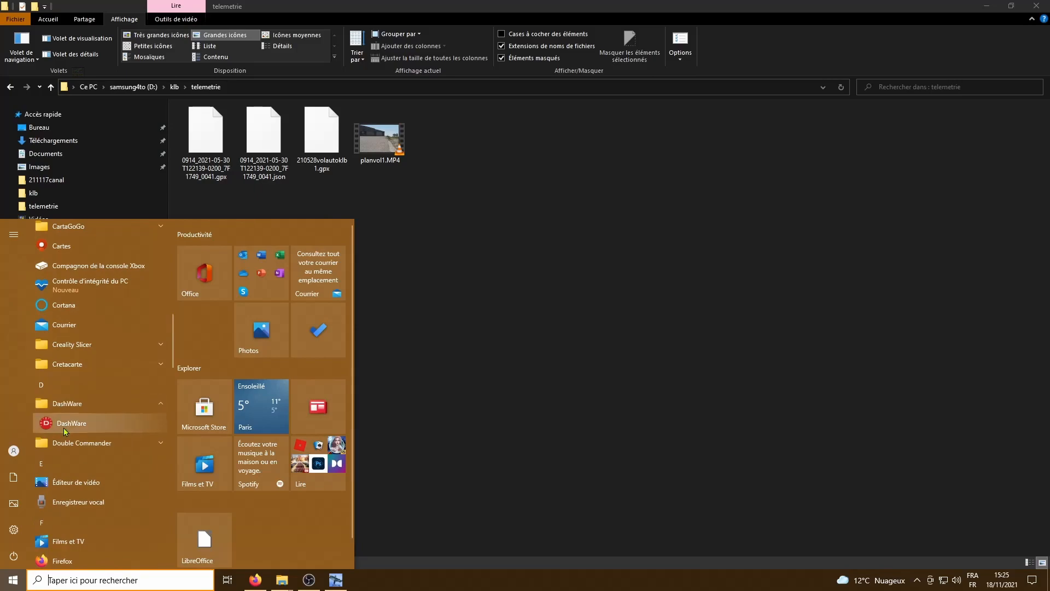
click(69, 422)
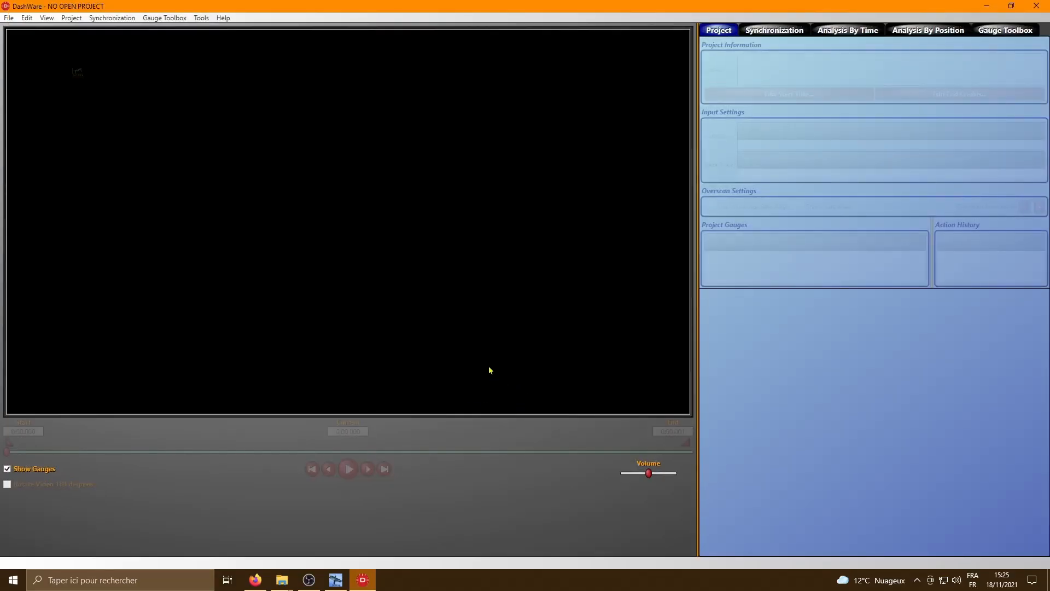
- Create a project named Tutotelem1 from the HD Template Metric template, overwriting the existing project of the same name
click(4, 19)
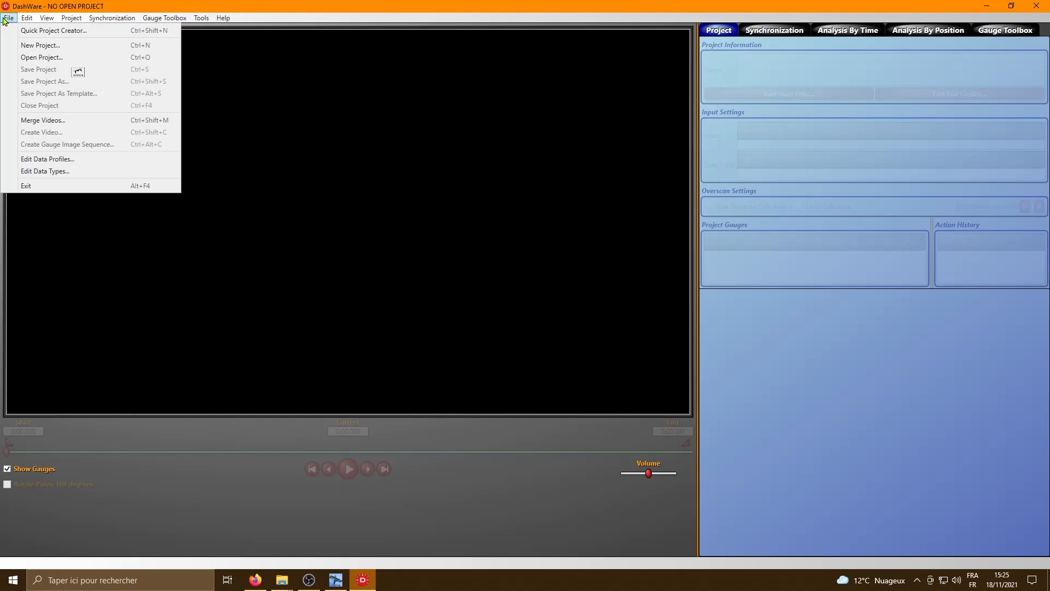
click(37, 43)
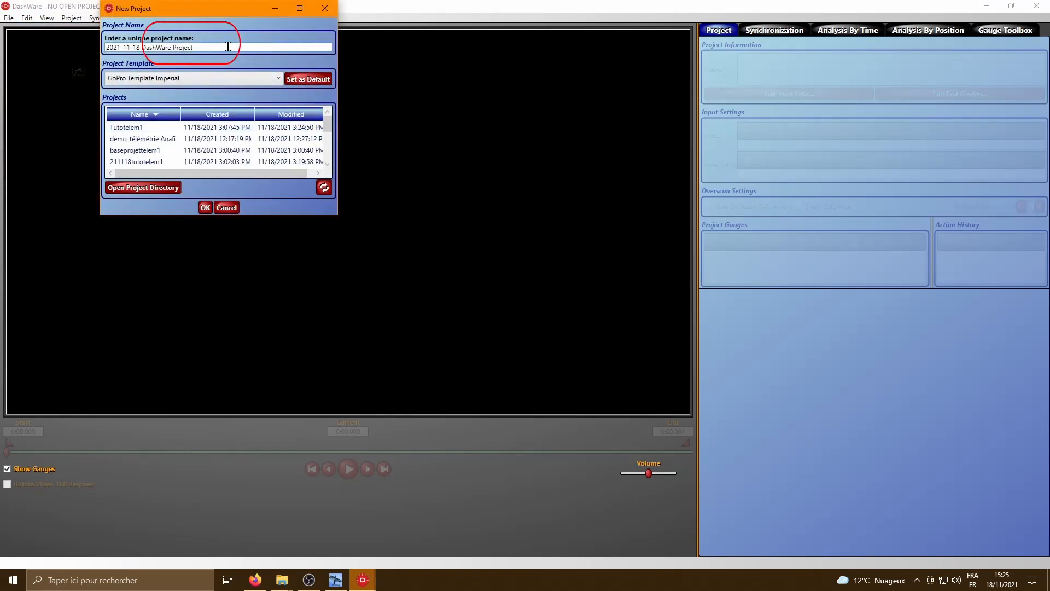
drag(194, 48, 81, 52)
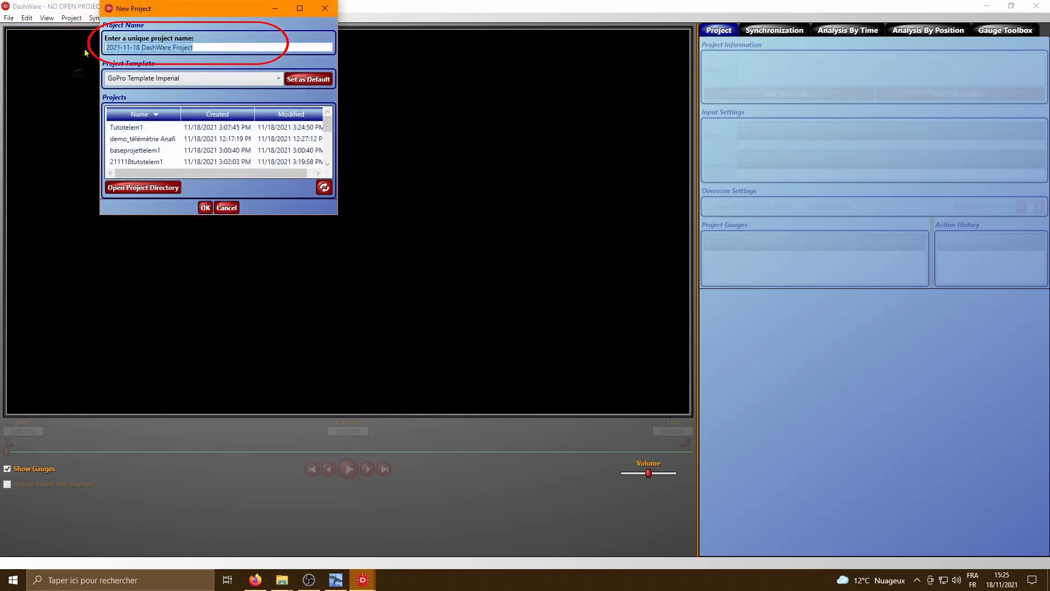
text(Tutotelem1)
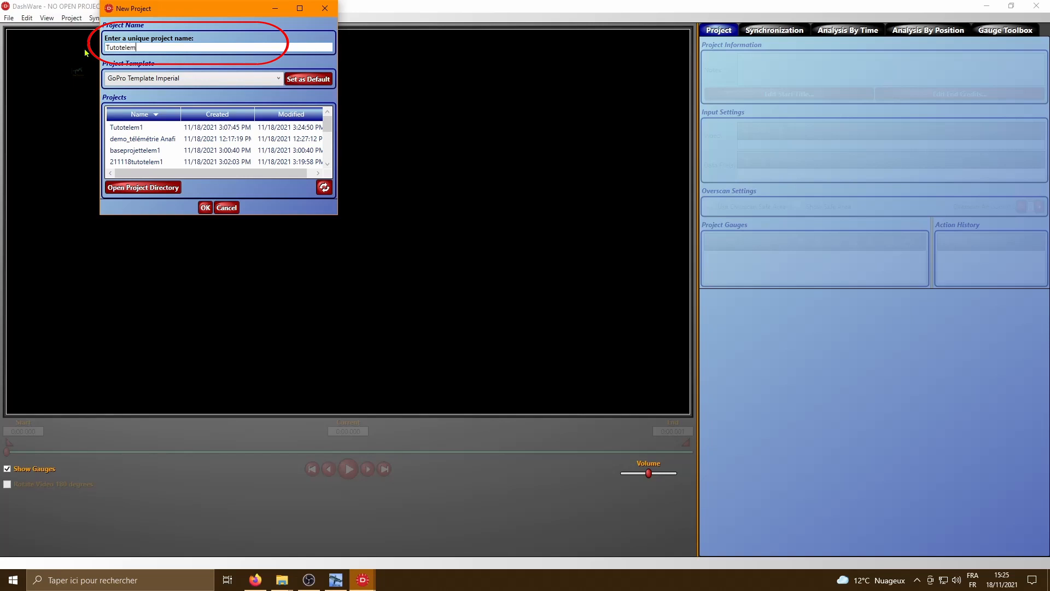
click(278, 78)
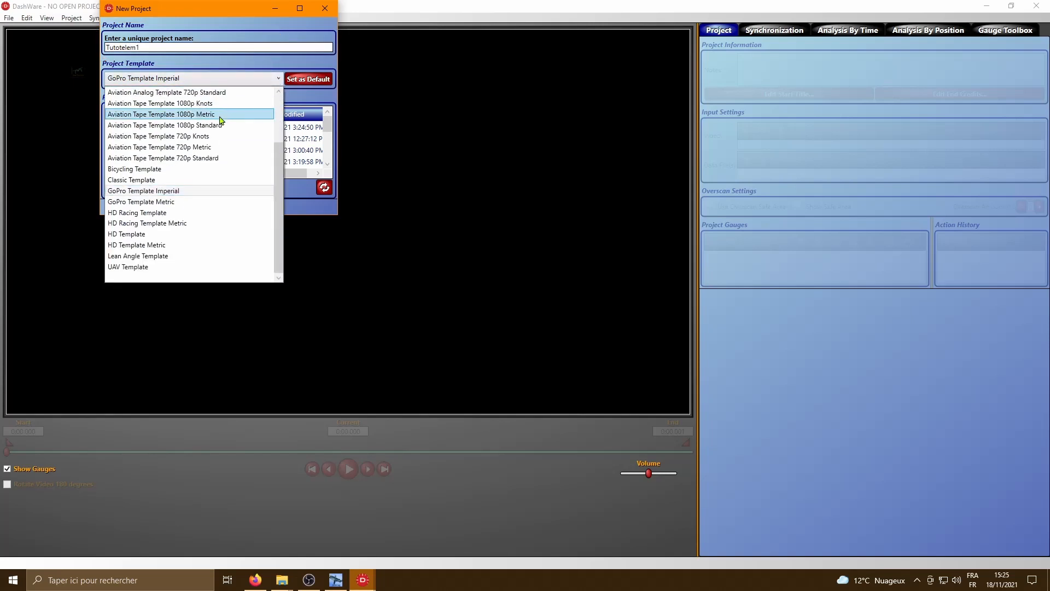
click(149, 246)
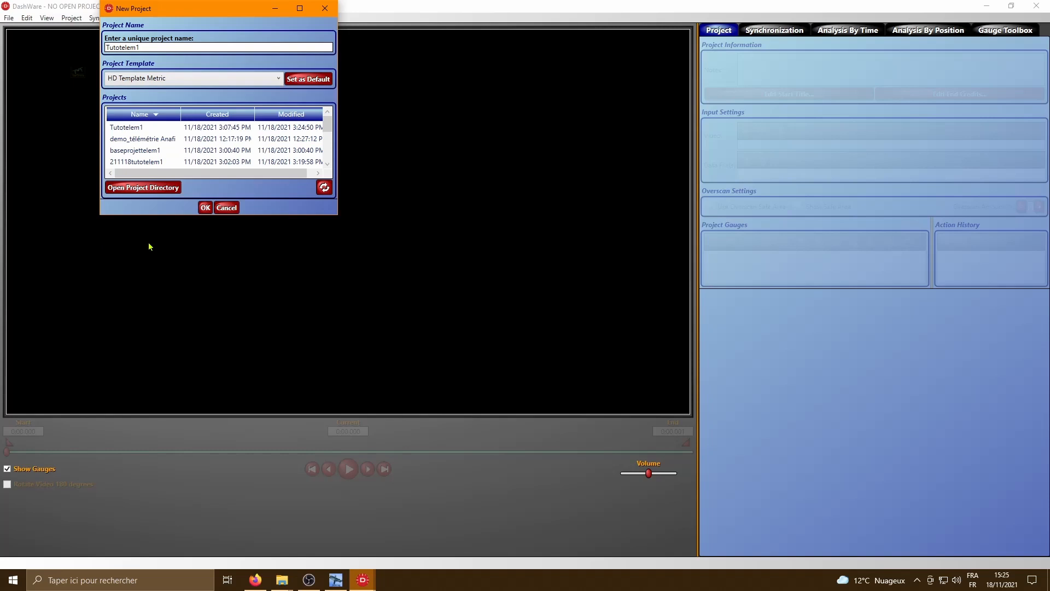
click(202, 210)
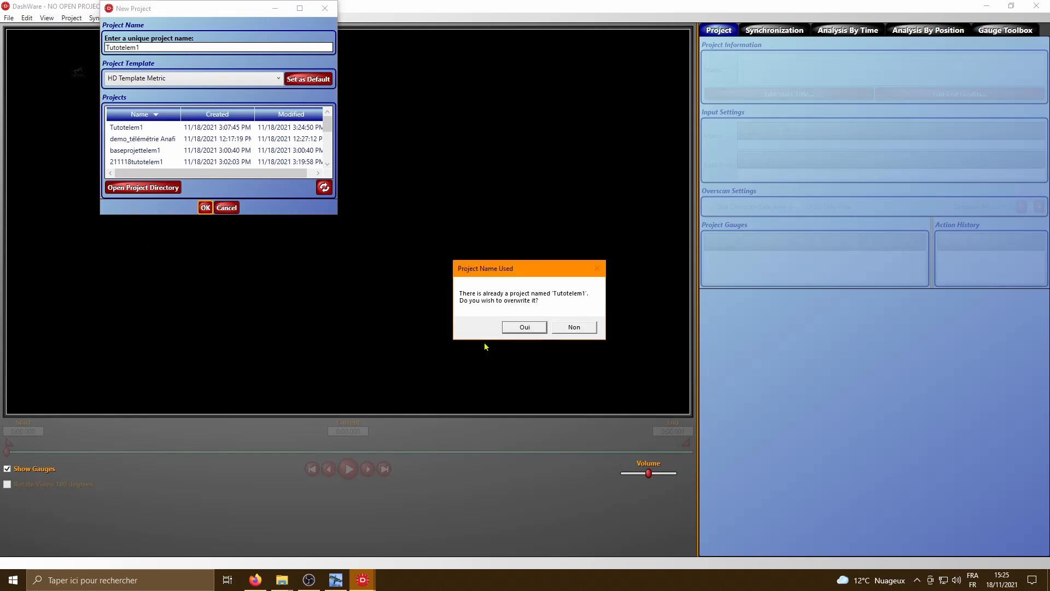
click(521, 329)
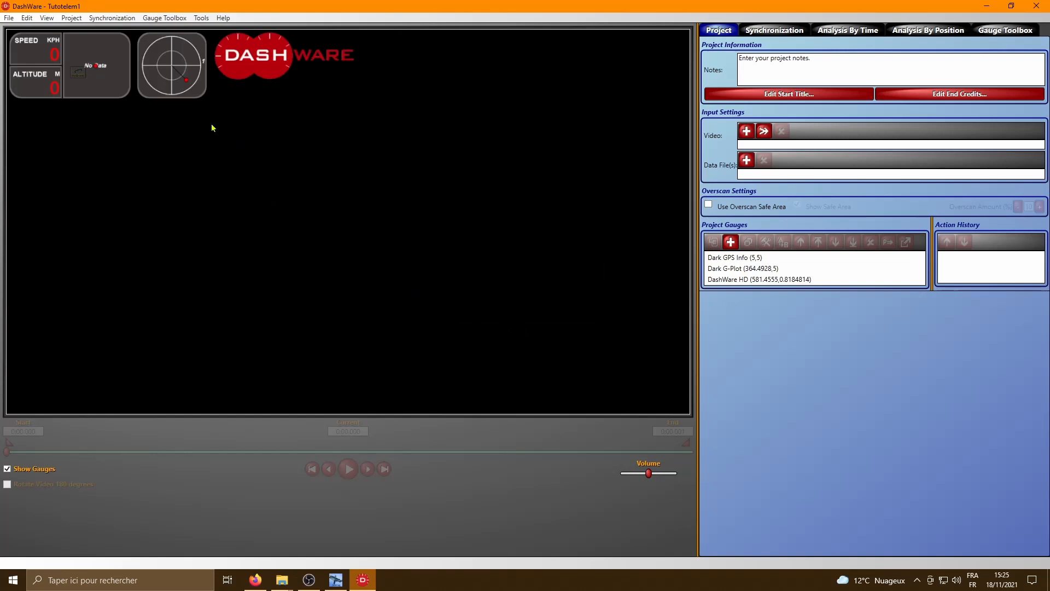
- Delete the template's Dark GPS Info, Dark G-Plot and DashWare HD gauges from the project
click(82, 73)
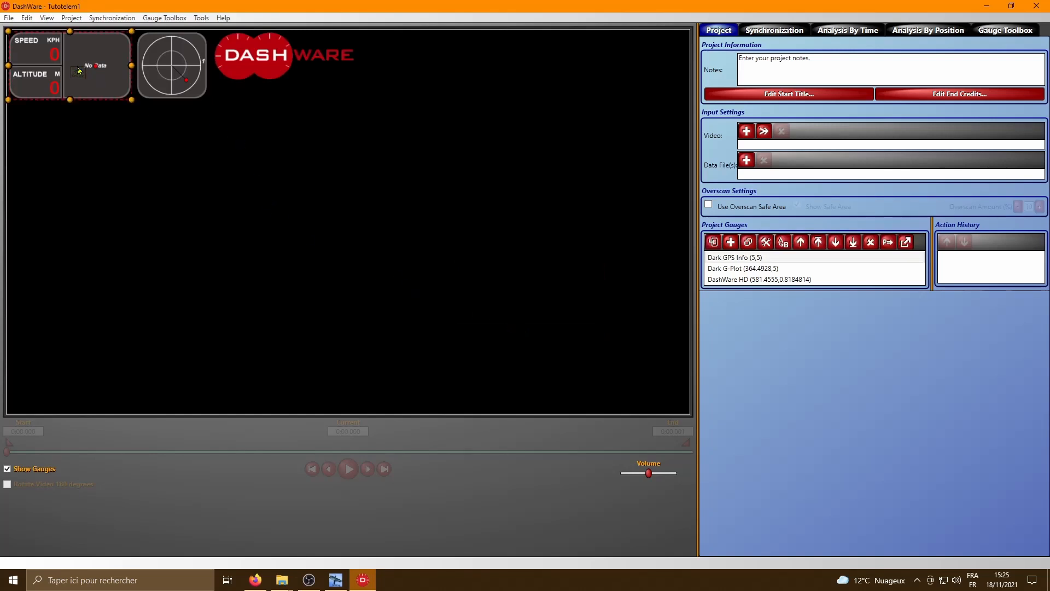
key(Delete)
click(164, 68)
key(Delete)
click(259, 57)
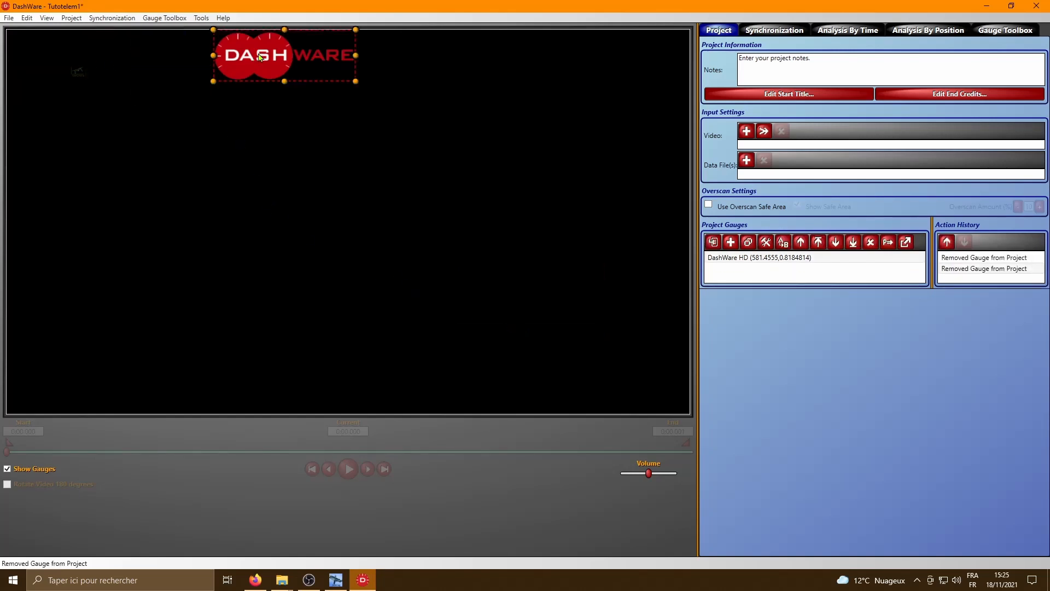
key(Delete)
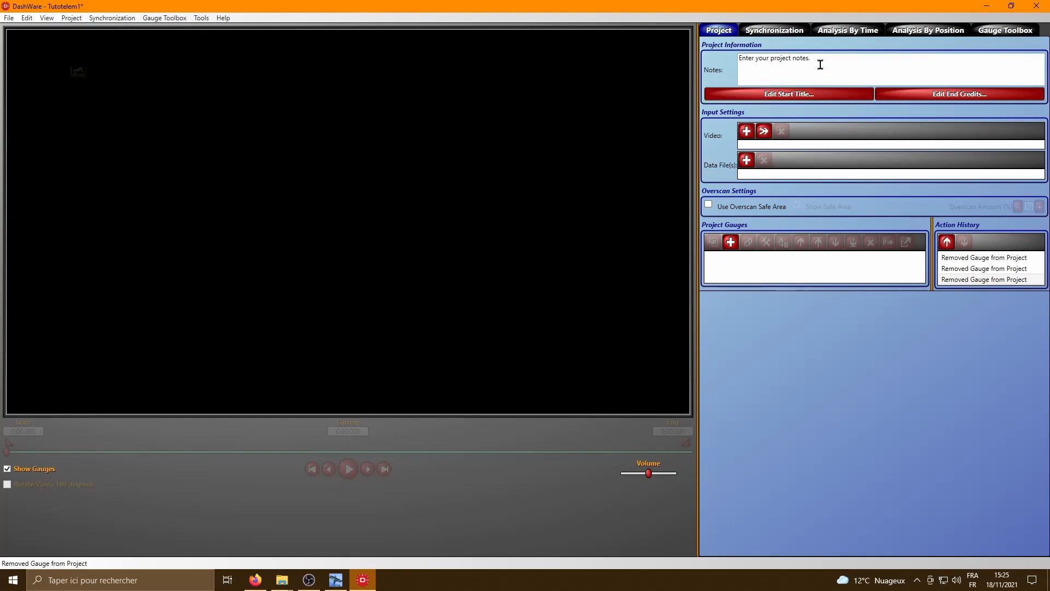
- Set the project notes to "Tutoriel pour l'insertion de la télémétrie dans un vidéodu drone Anafi. Ici j'ai utilisé une vidéo réalisée avec un FlightPlan."
drag(818, 63, 730, 60)
text(T)
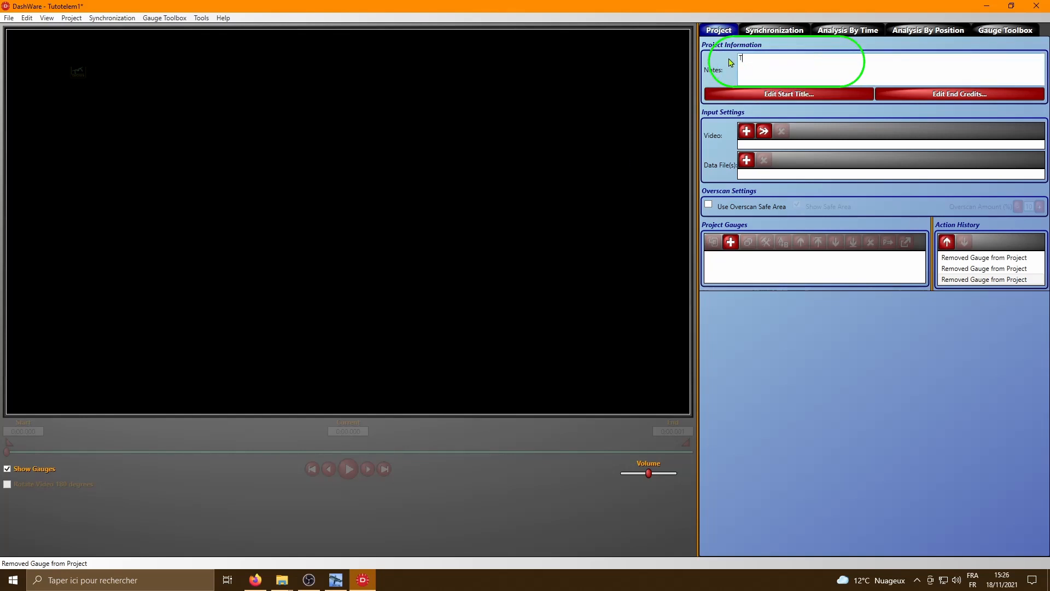
text(utoriel pour l'inser)
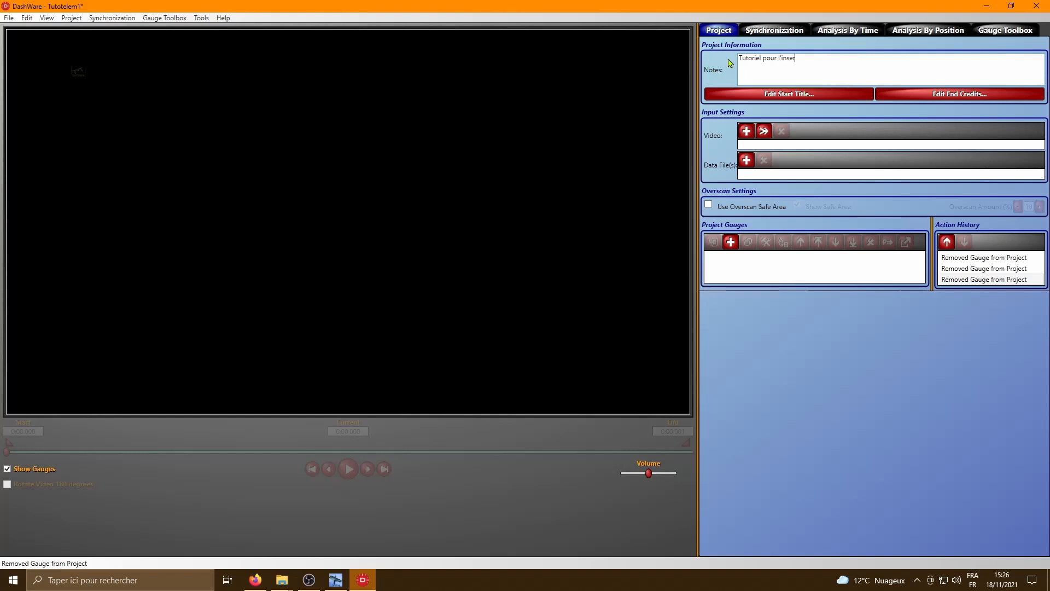
text(tion de la télémétrie dans un vidéodu drone Anafi.)
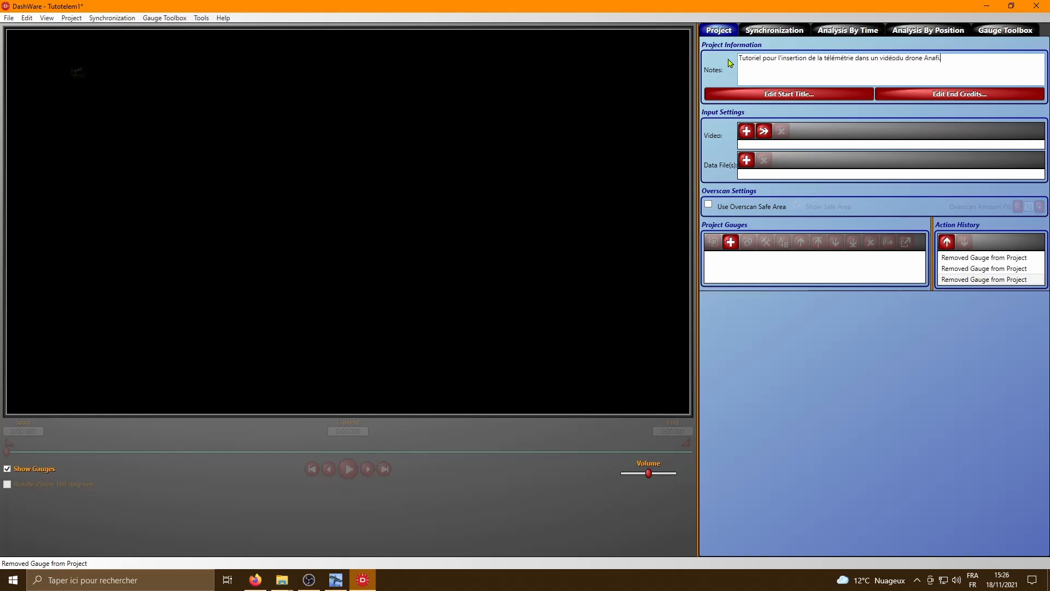
text( Ici j'ai utilisé une vidéo réalisée avec un FlightPlan.)
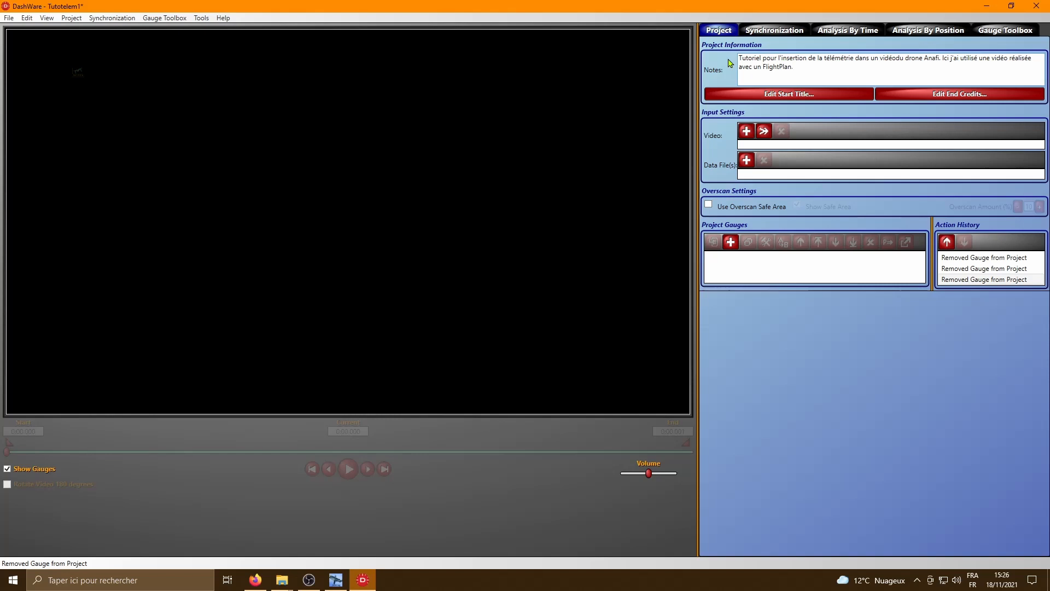
- Enable the project's start title with the text "Tutoriel d'insertion de la télémétrie"
click(800, 96)
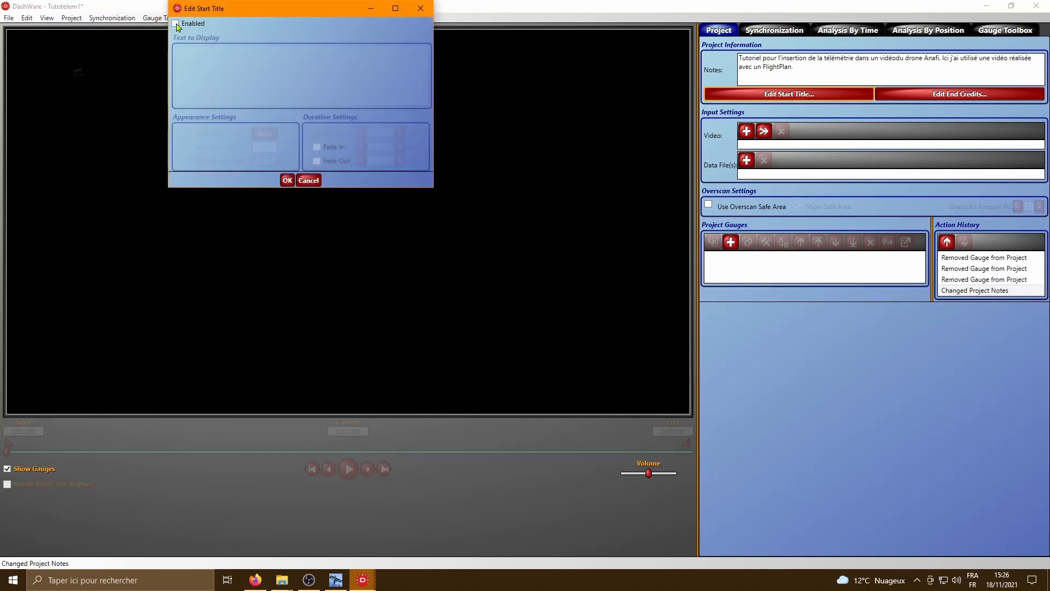
click(175, 23)
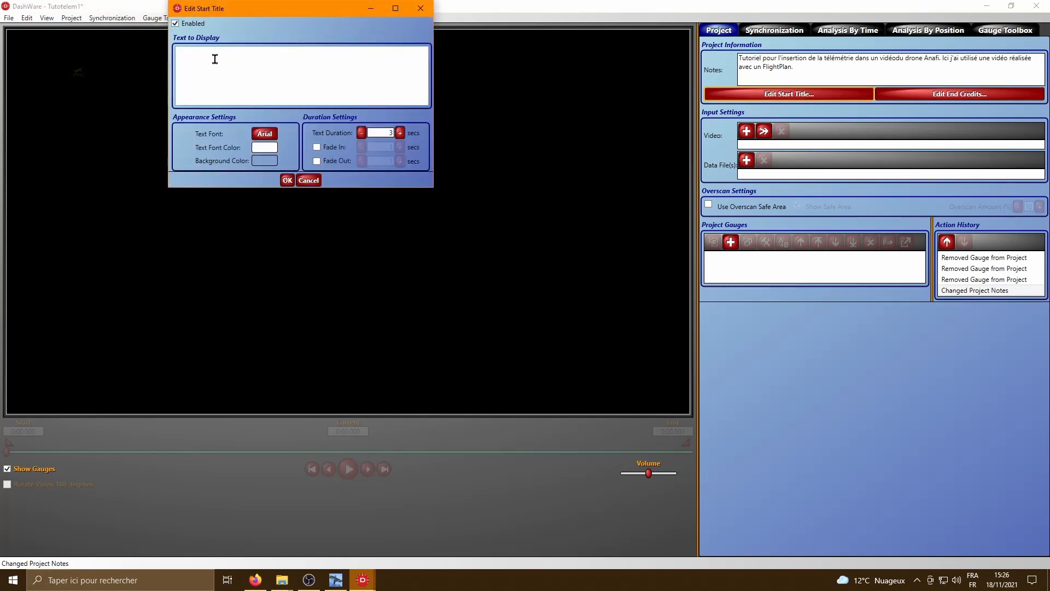
text(oriel d'insertion de la télémétrie)
- Colour the start title text red, and give the title a fade-out one increment shorter than the default
click(264, 147)
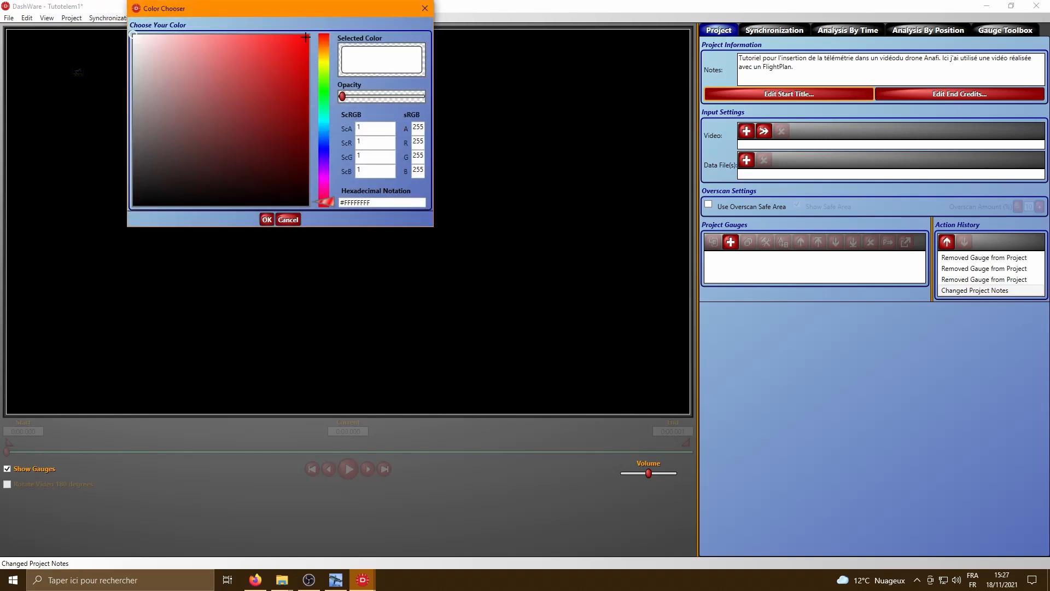
click(306, 37)
click(267, 220)
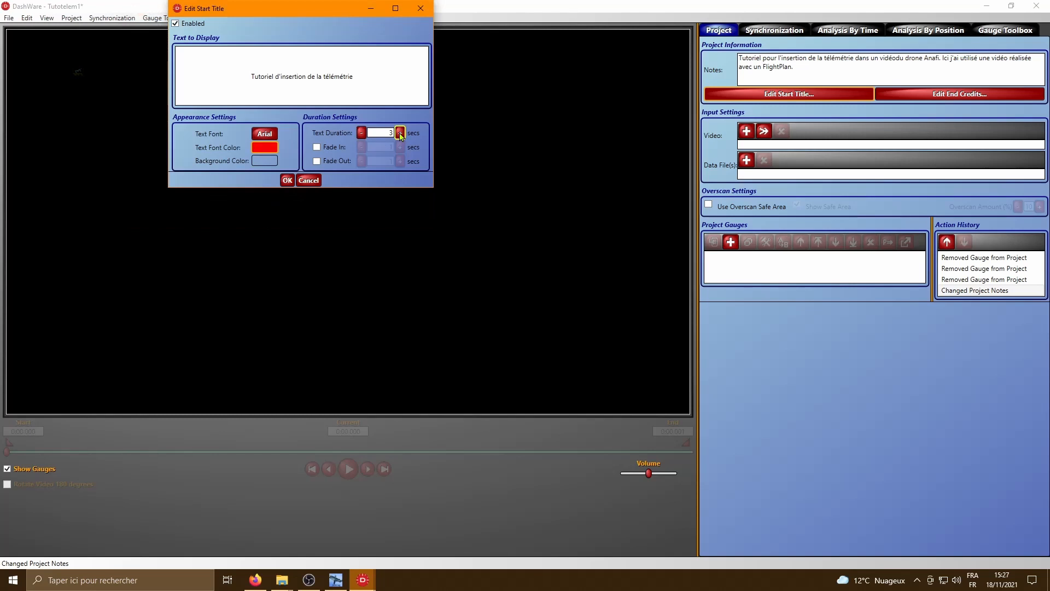
click(317, 161)
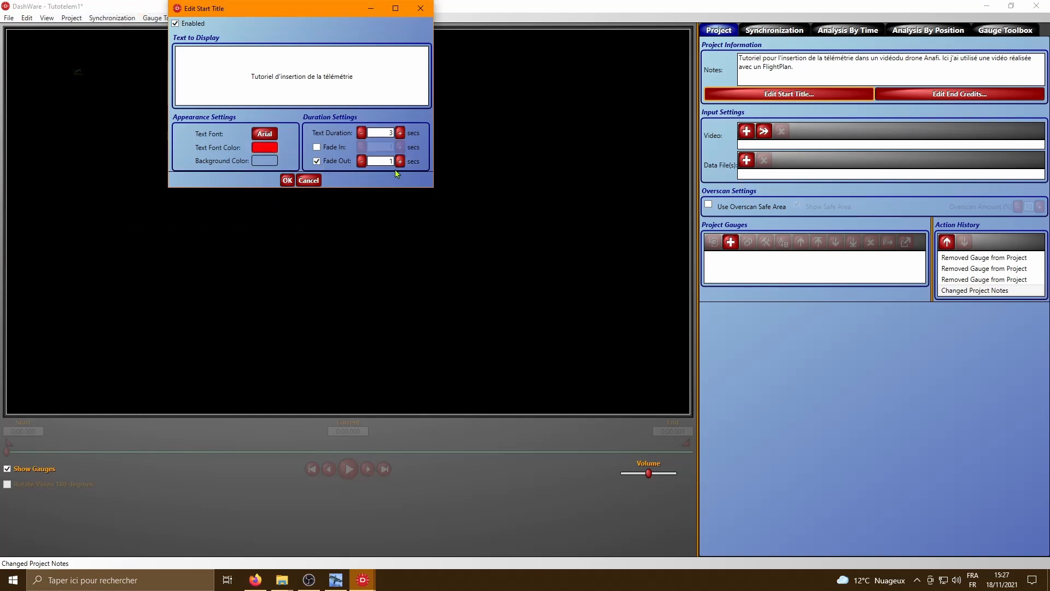
click(361, 161)
click(287, 181)
- Enable the end credits and replace their text with the lines "Tutoriel reéalisé avec :", "- DaVinci Resolve," and "- Obs pour le screencast,"
click(959, 94)
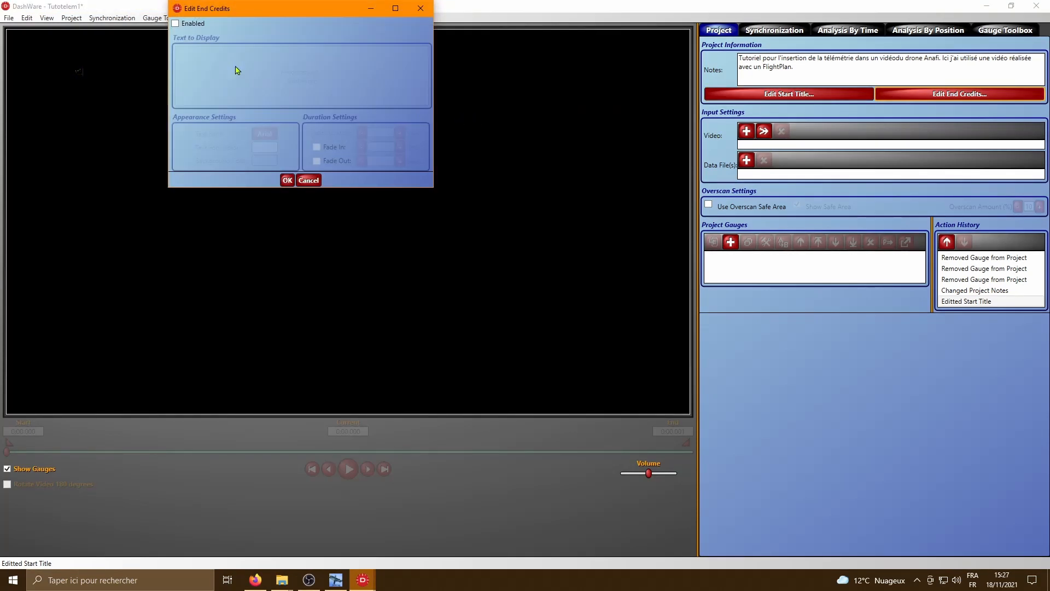
click(175, 23)
drag(332, 80, 246, 69)
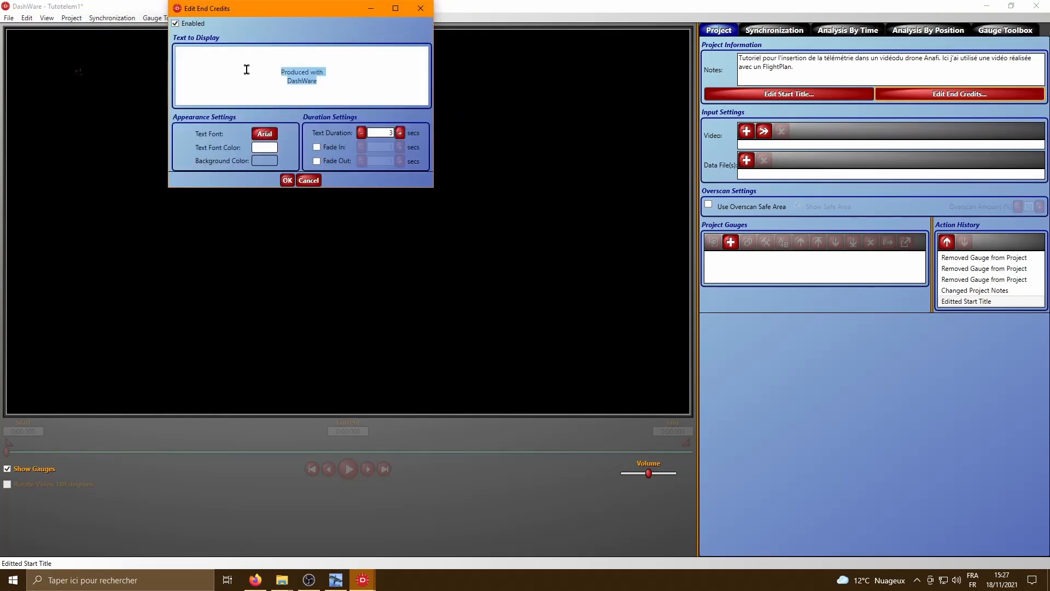
key(BackSpace)
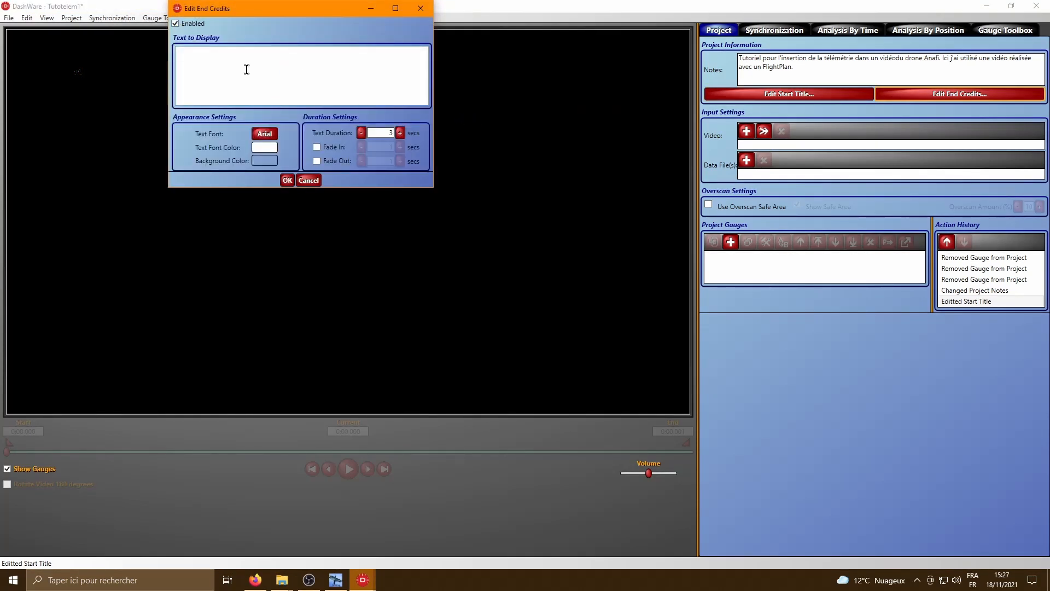
text(Tutoriel reéalisé avec :)
key(Return)
text(- DaVinci Resolve,)
key(Return)
text(- Obs pour le )
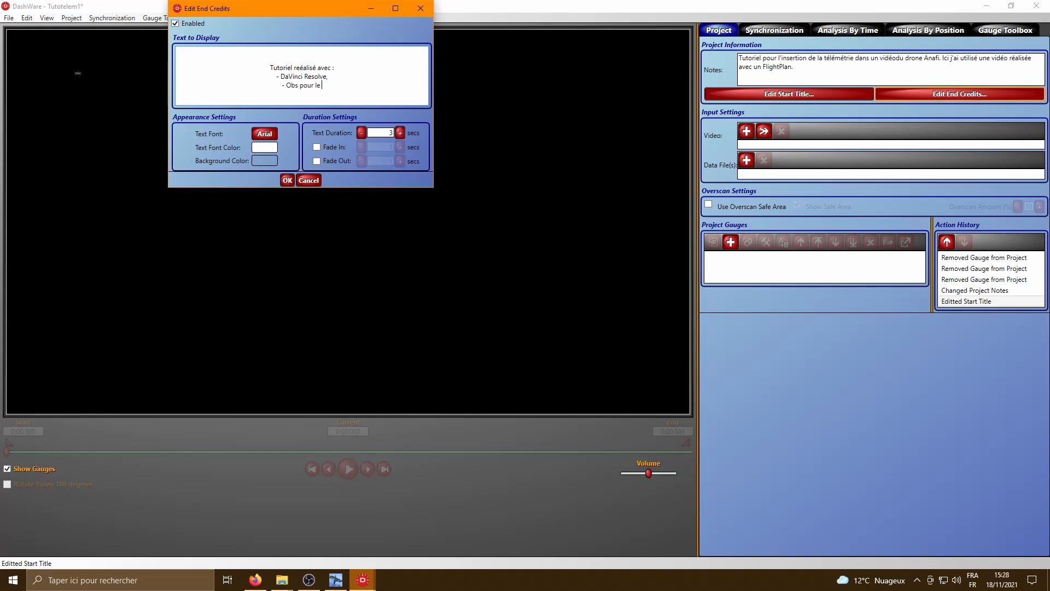
text(screencast,)
key(Return)
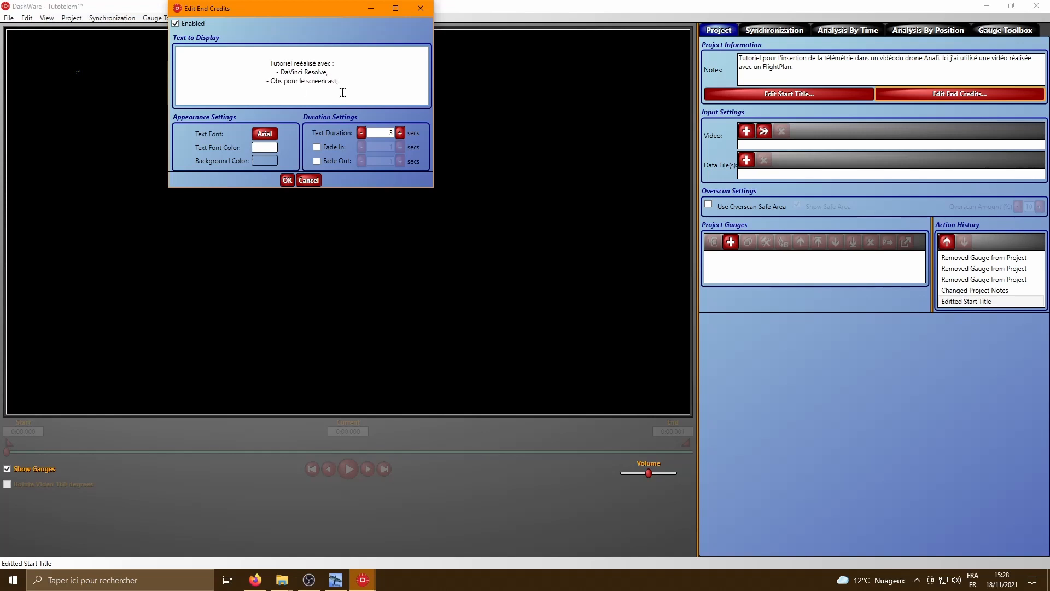
- Add "pour le montage" to the DaVinci Resolve credit, plus the lines "- ShowAnafiLog pour la trace GPX" and "- Dashboard pour l'intégration"
click(328, 72)
key(BackSpace)
text(pour le monta,ge)
click(348, 86)
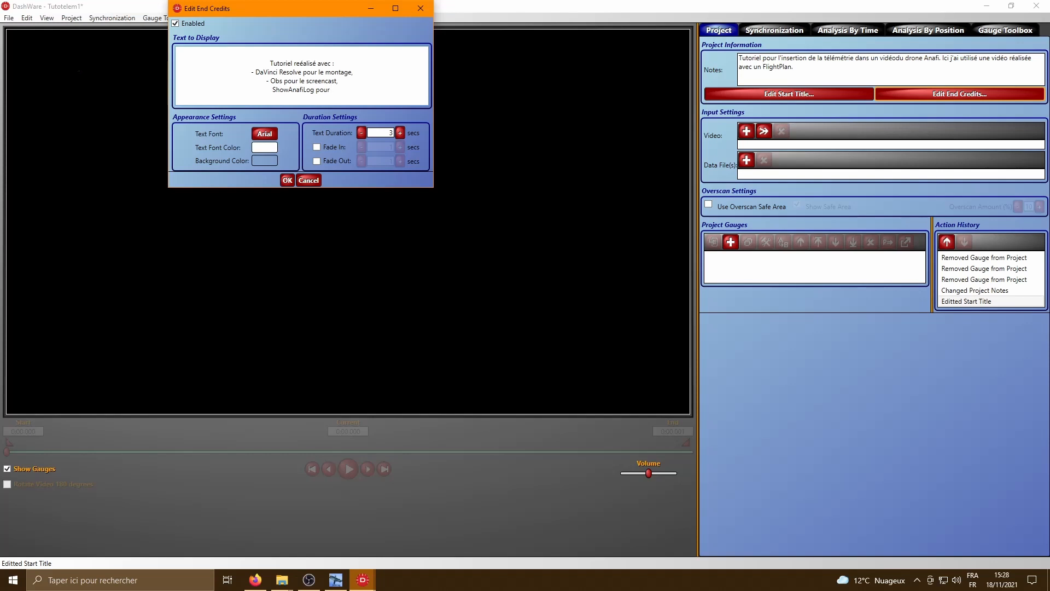
text(la tr)
text(ace GPX)
text(-)
key(Return)
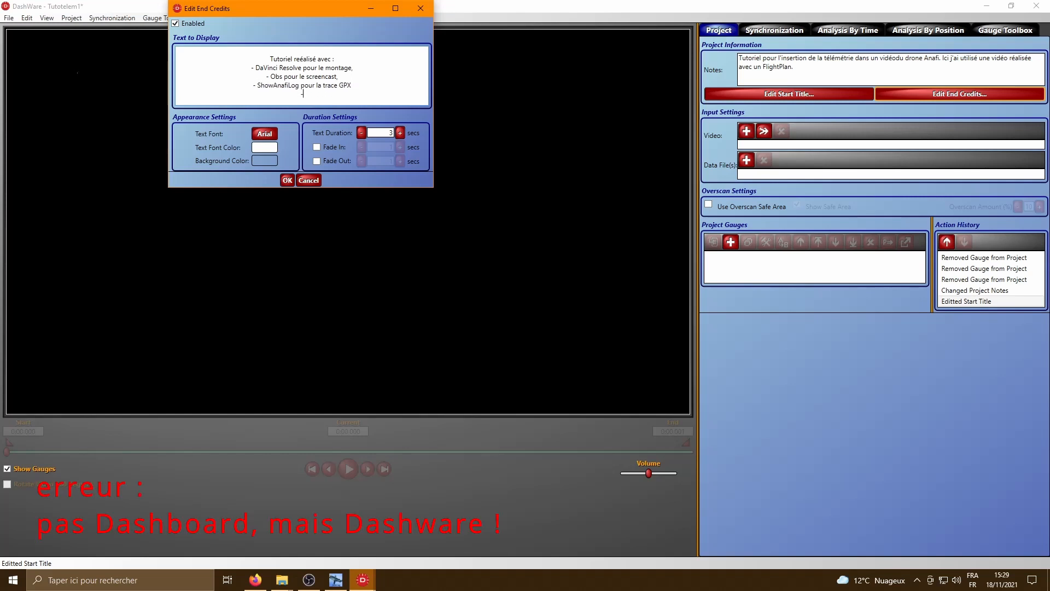
text(- Dashboard pour l'intégration)
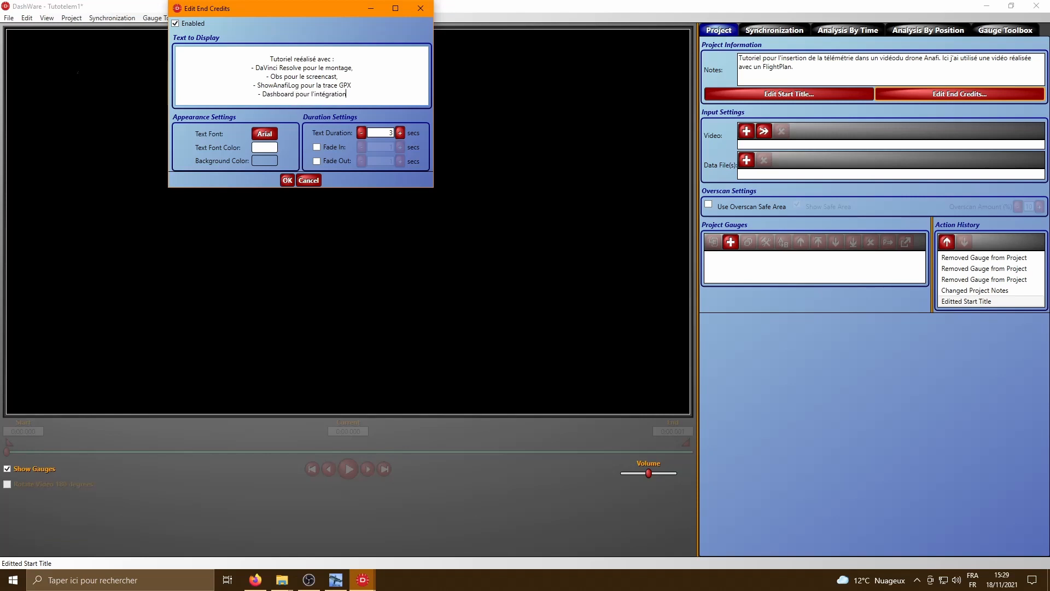
- Set the end credits' text duration to 5 seconds with a 0.5-second fade-in
click(400, 134)
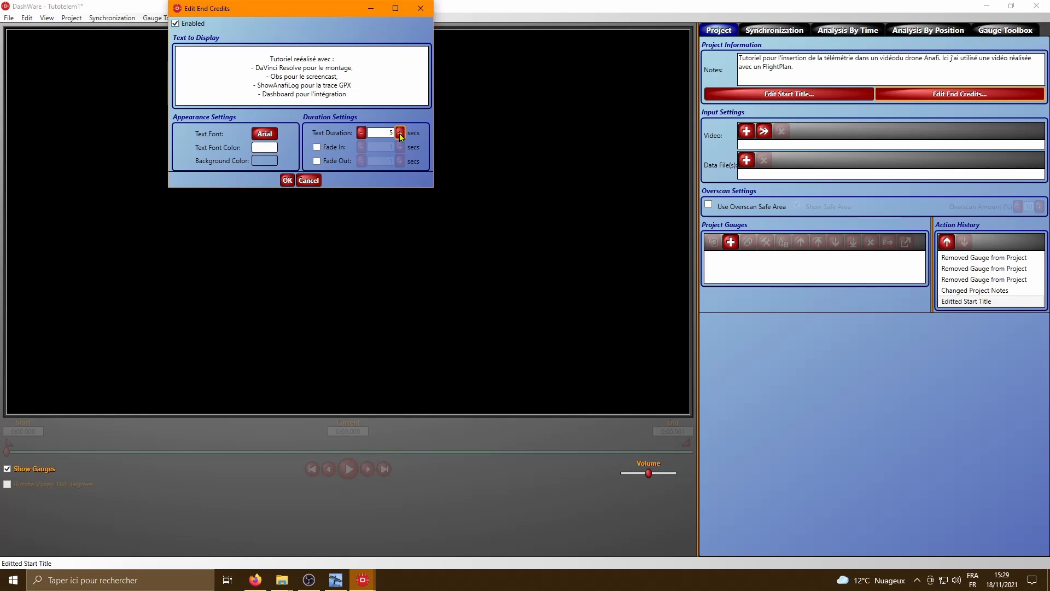
click(316, 146)
click(361, 147)
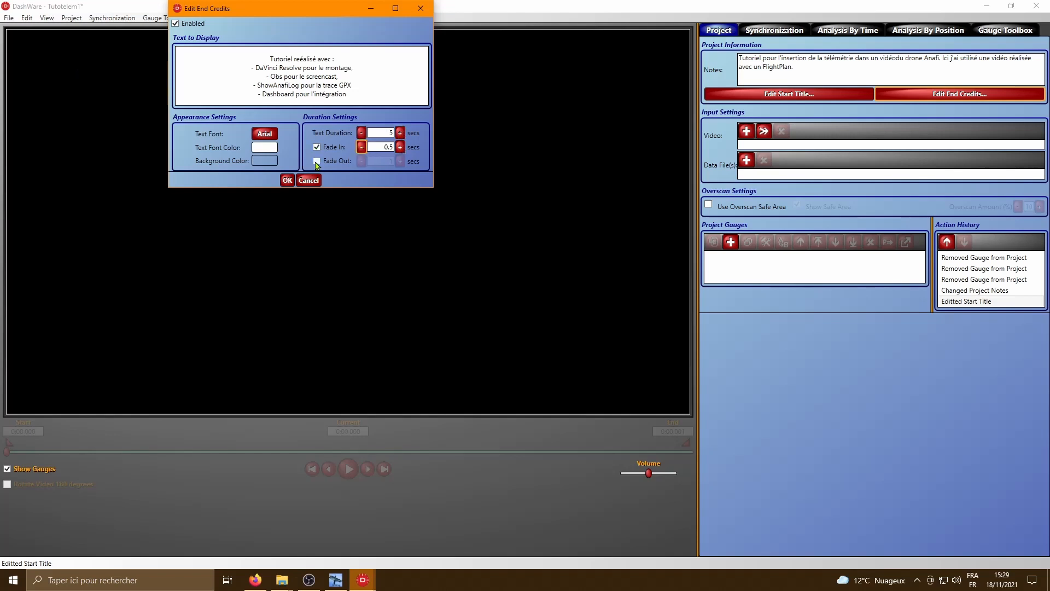
click(287, 180)
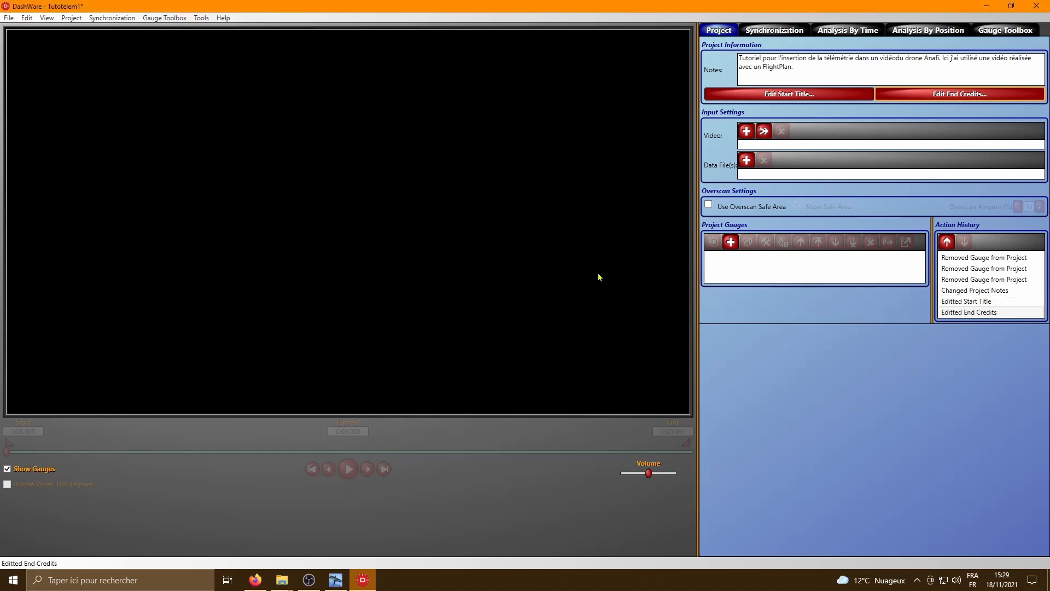
- Add the video planvol1.MP4 from the telemetrie folder to the project
click(745, 131)
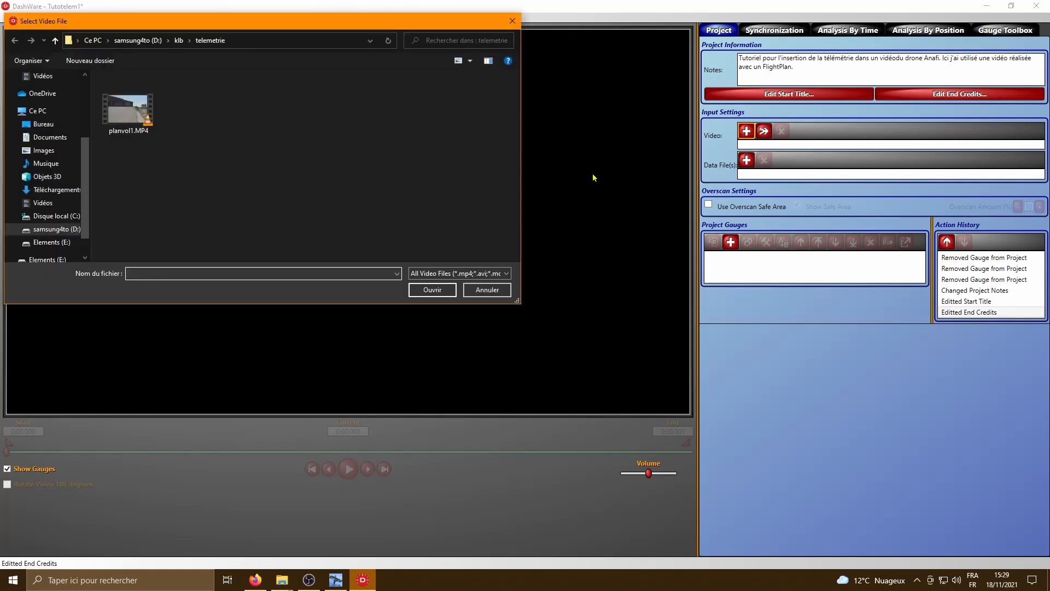
click(128, 112)
click(432, 289)
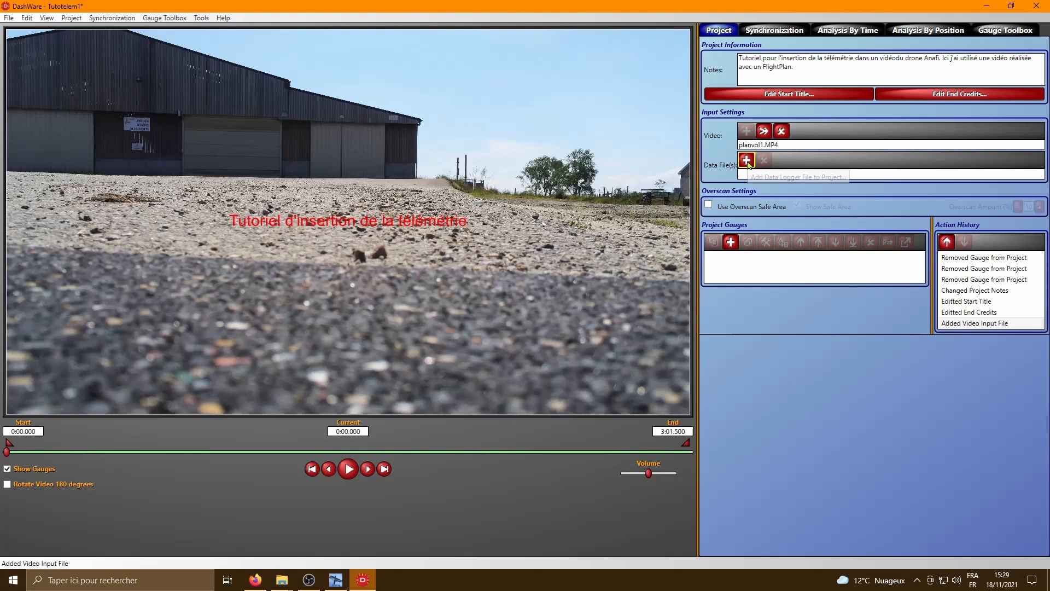
click(747, 161)
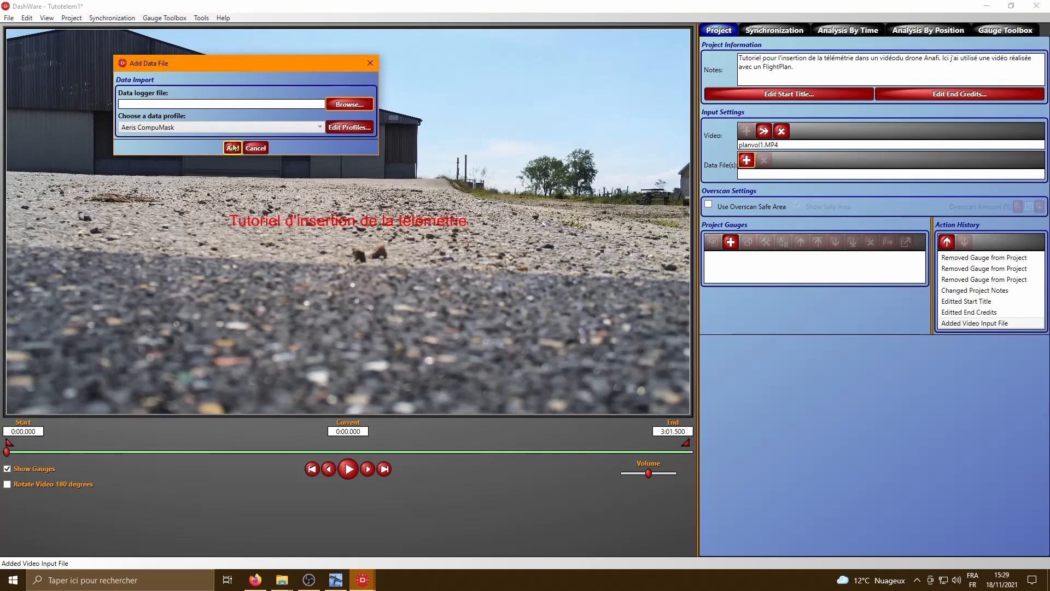
click(341, 105)
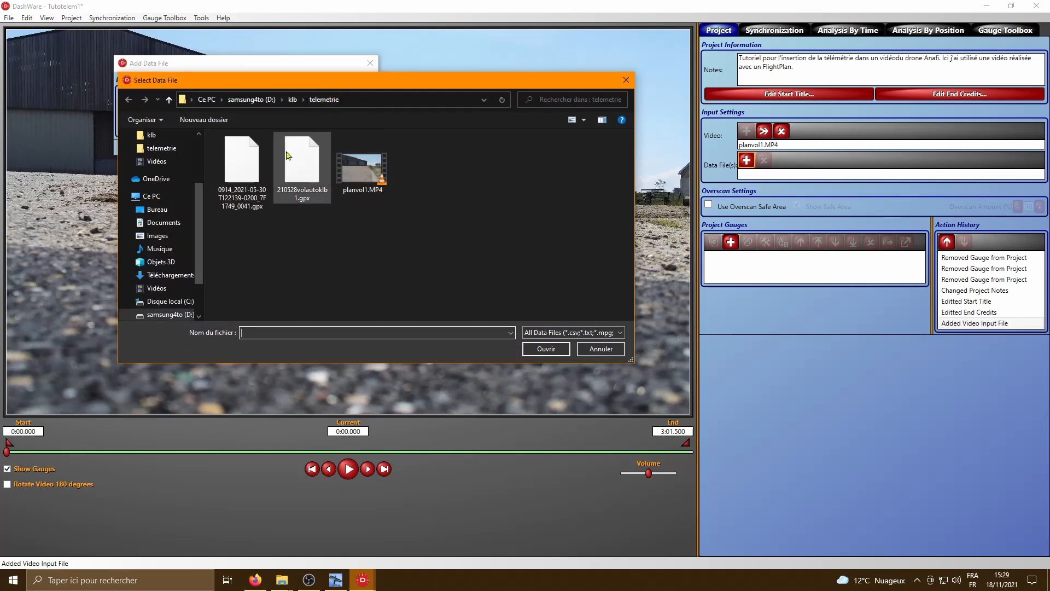
click(242, 167)
click(545, 350)
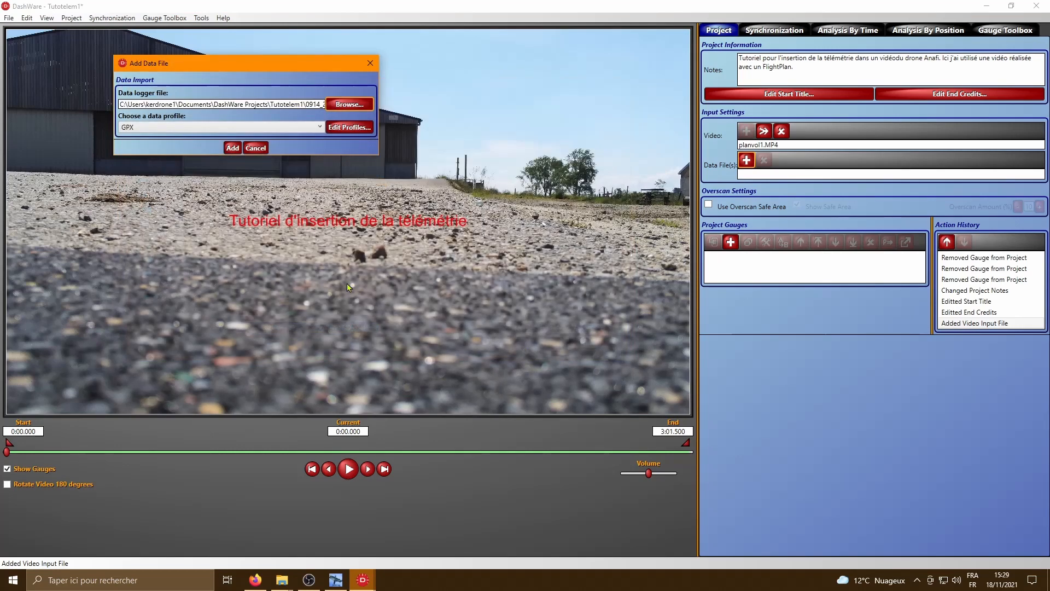
click(233, 149)
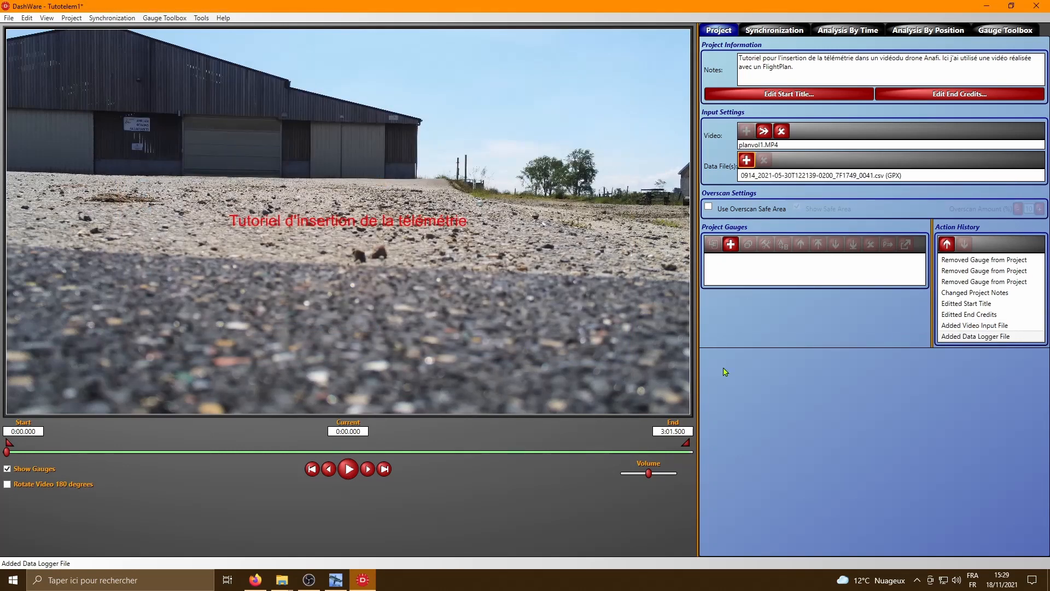
- Add the Blue Heading track map gauge to the video and place it in the picture's upper-right corner
click(1005, 30)
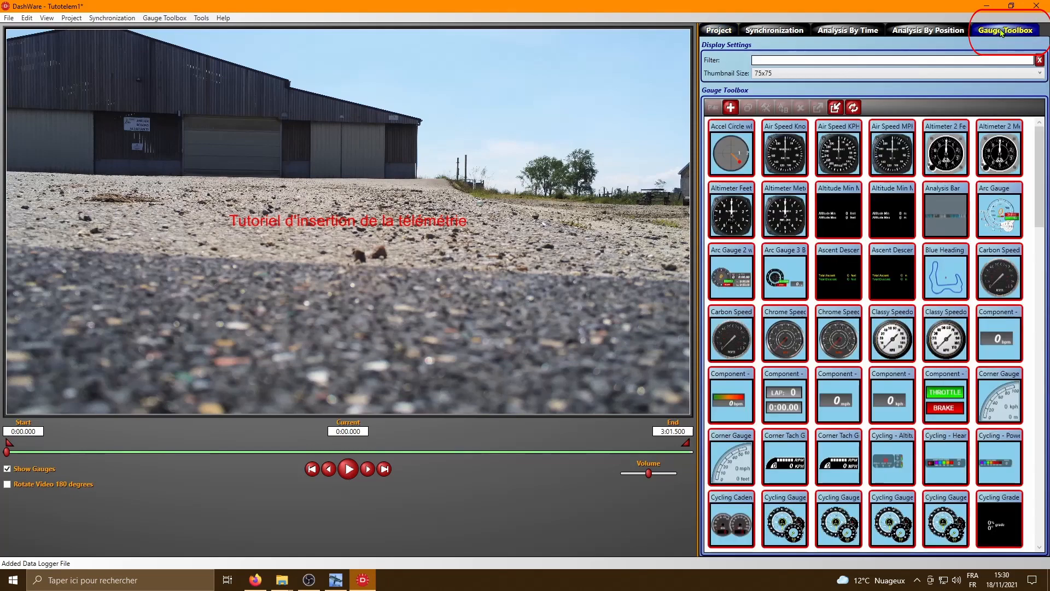
scroll(1021, 320, down, 1)
mouse_move(1020, 320)
scroll(1021, 319, up, 1)
drag(944, 248, 457, 159)
drag(358, 202, 602, 82)
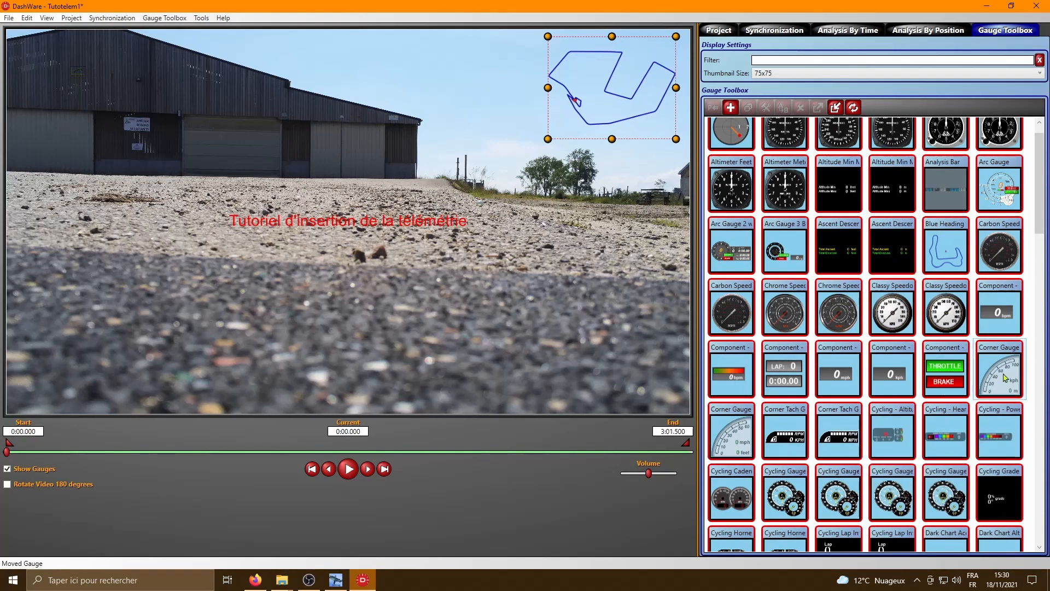
- Add the kph/metre version of the Corner Gauge and move it into the video picture's lower-right corner
drag(999, 372, 529, 328)
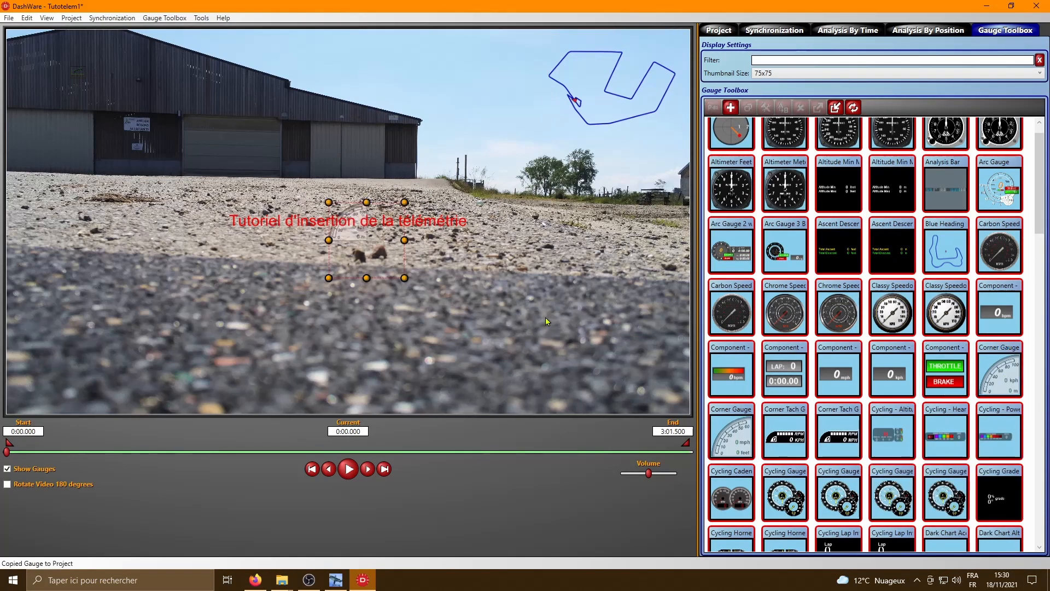
drag(404, 278, 665, 394)
click(574, 279)
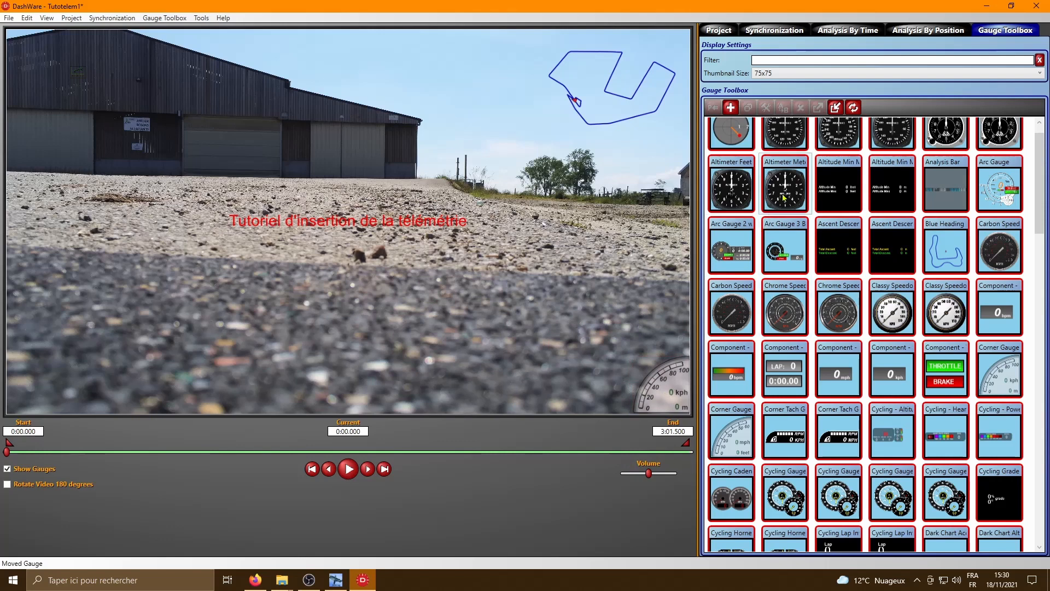
- Add the altimeter gauge in meters, place it in the video picture's lower-left corner and enlarge it
drag(784, 191, 237, 376)
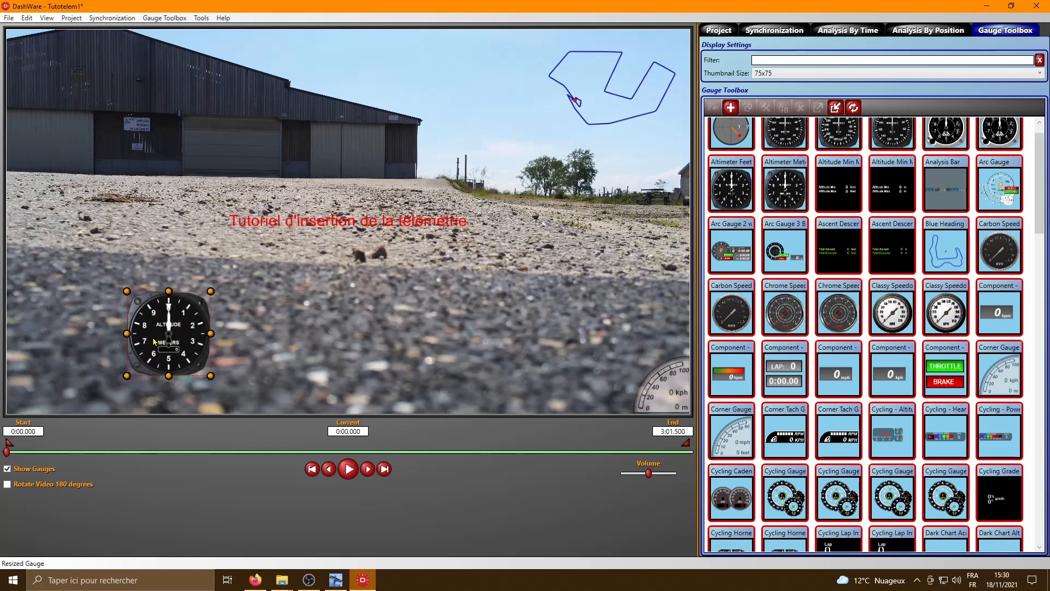
drag(153, 339, 53, 364)
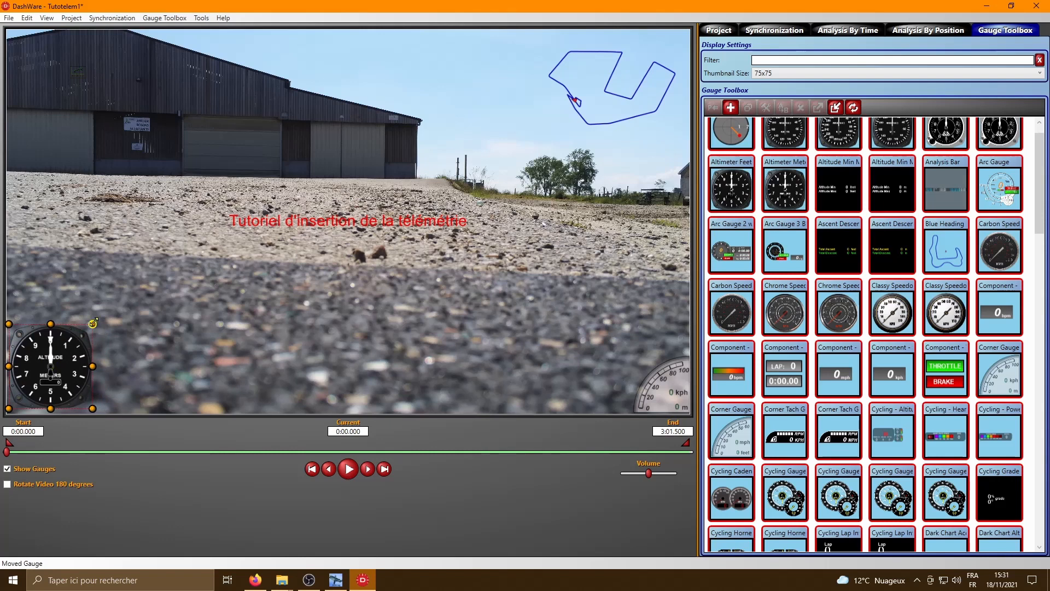
drag(93, 323, 106, 310)
mouse_move(68, 354)
mouse_down()
mouse_move(65, 370)
mouse_move(67, 356)
mouse_up()
drag(106, 307, 116, 295)
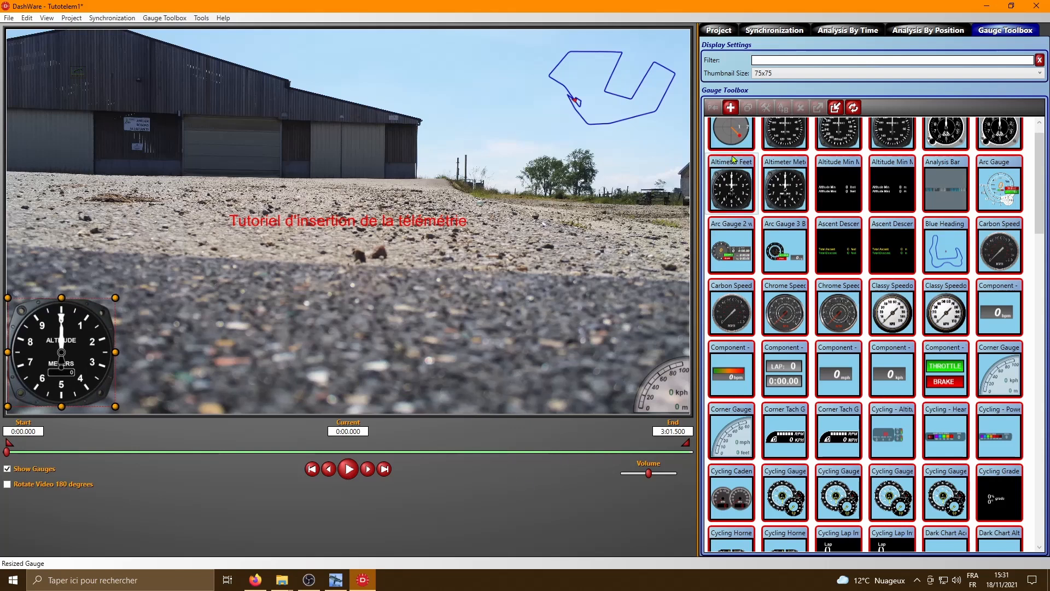
- Synchronize the GPX data file with the video, both at their 0:00.000 start positions
click(771, 33)
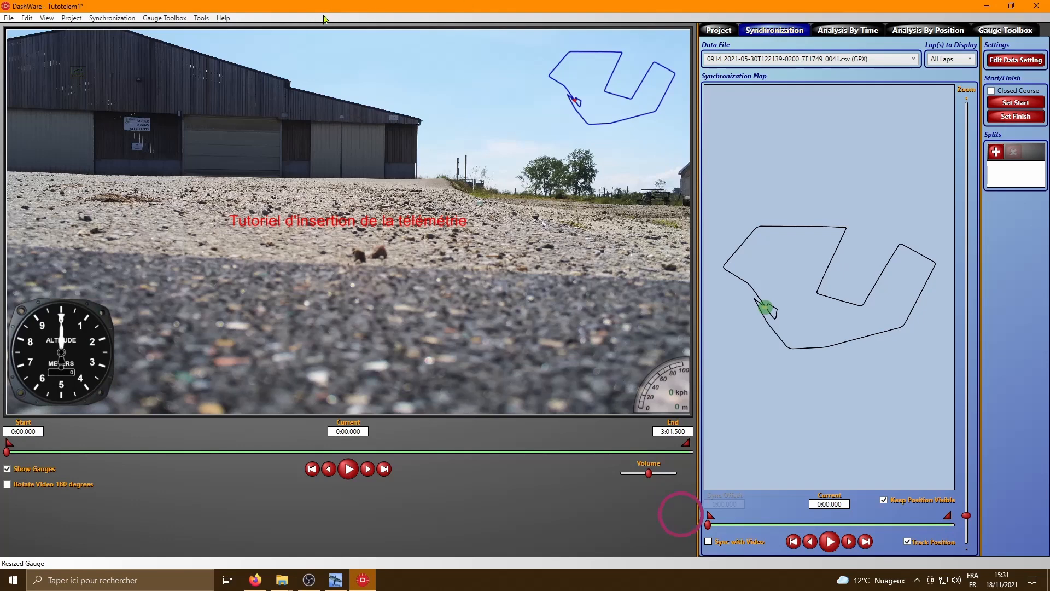
click(708, 542)
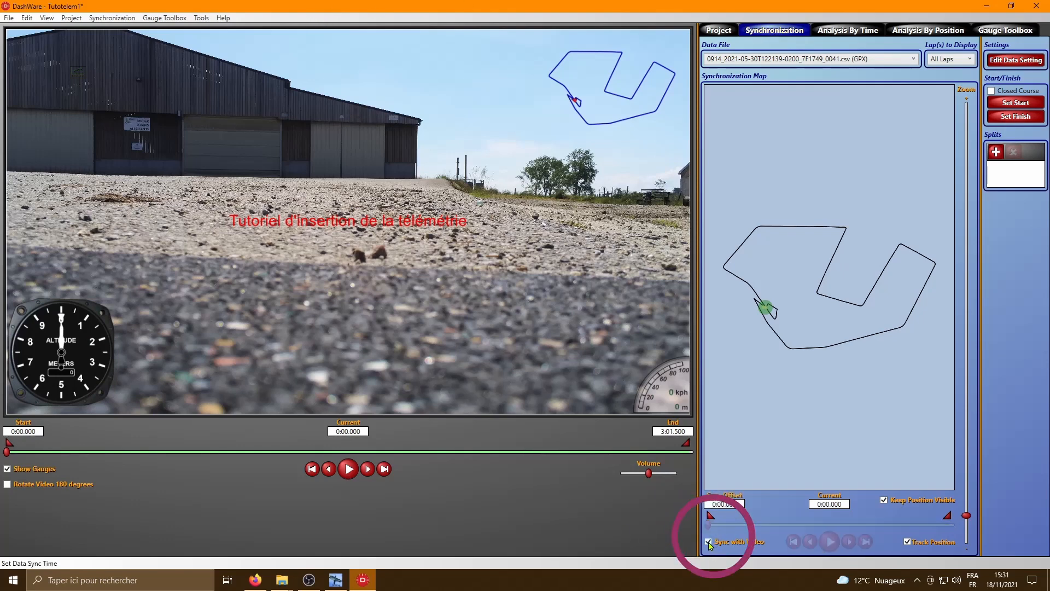
click(116, 18)
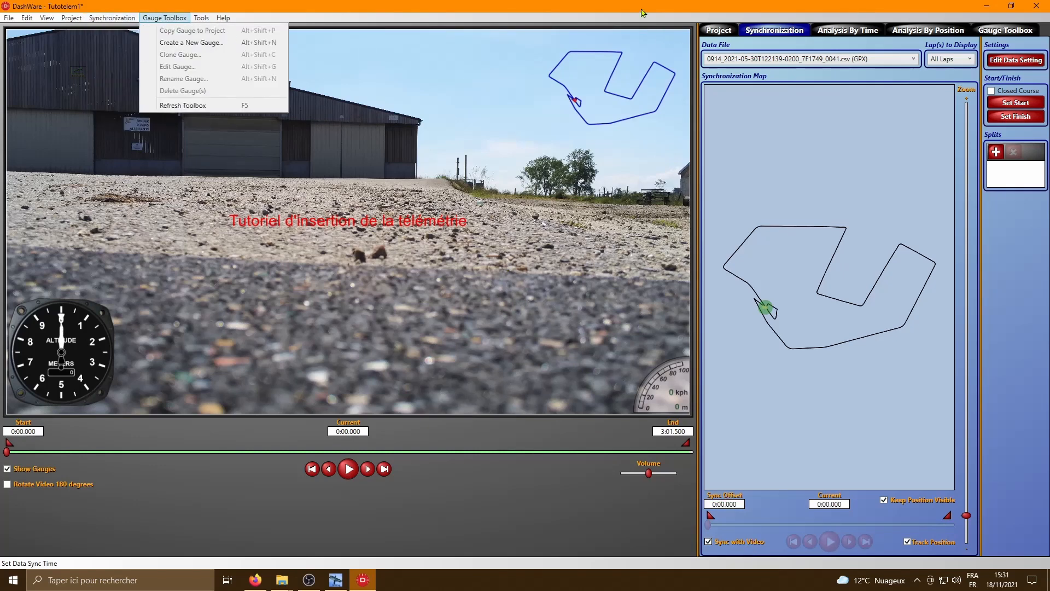
click(651, 13)
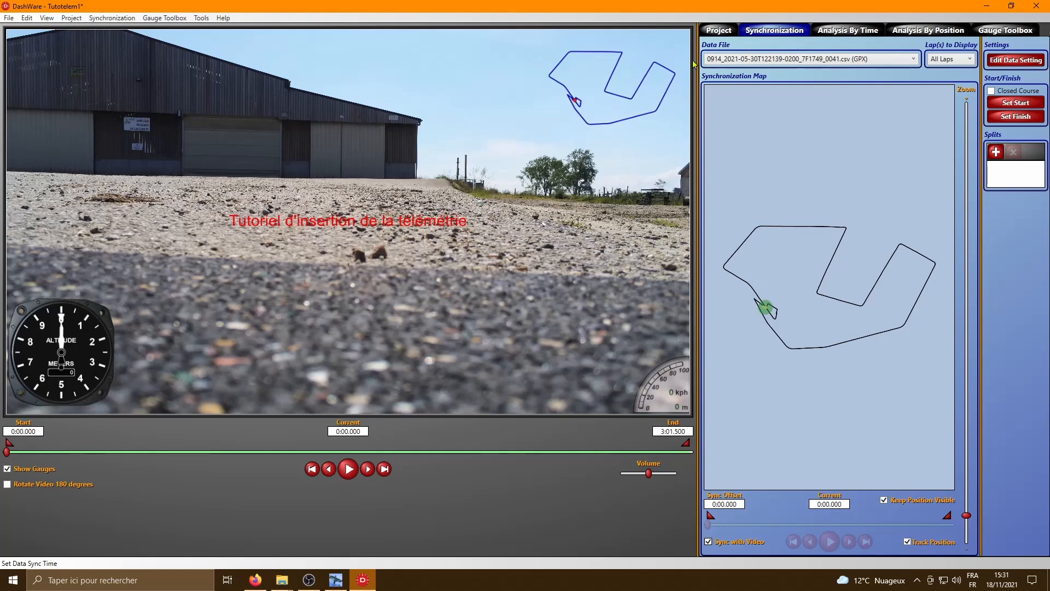
- Return to the project overview and play the first 20 seconds or so of the video to check the three gauges, pausing at 0:20.210
click(715, 32)
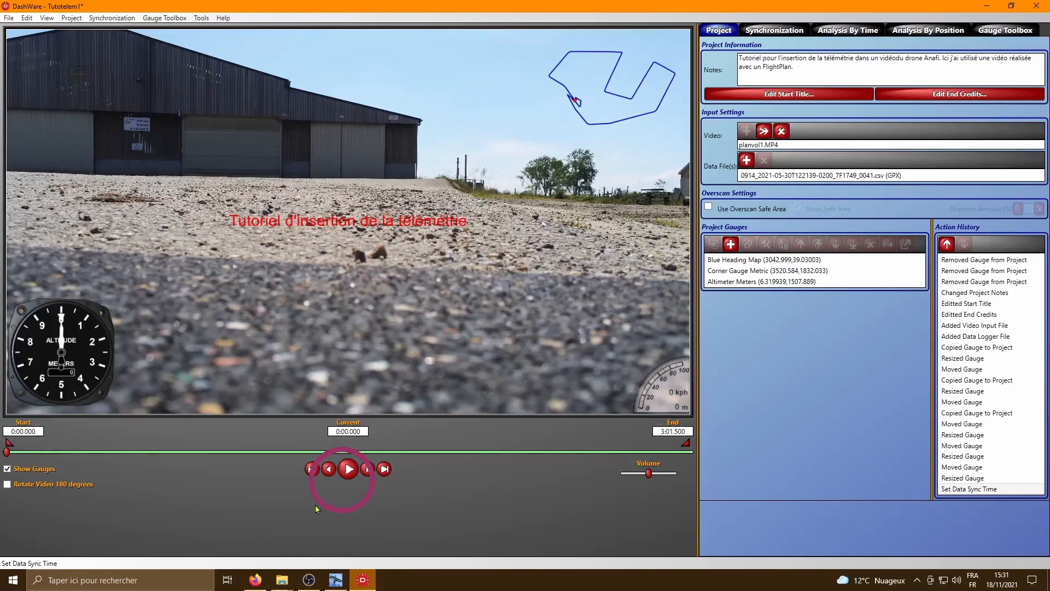
click(349, 474)
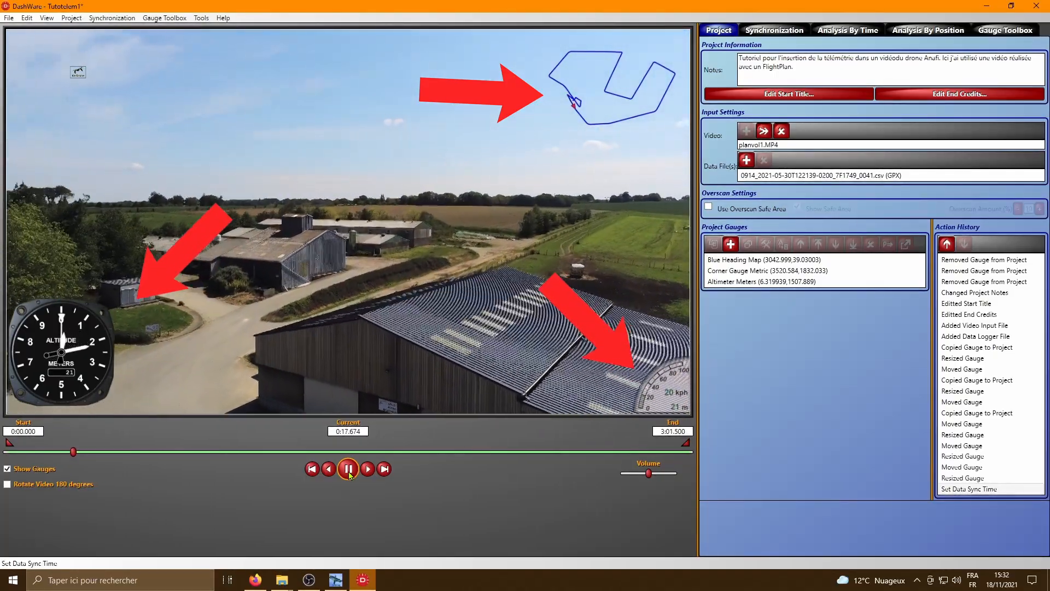
click(349, 472)
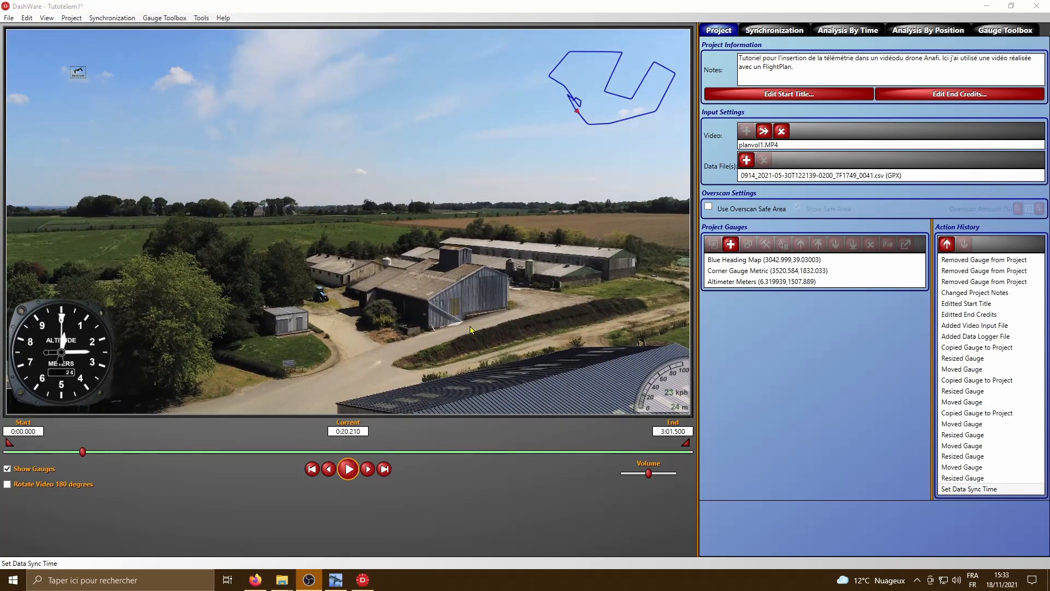
- Render the project video with the gauges as Tutotelem1.mp4 in the D:\klb\telemetrie folder and dismiss the completion message
click(9, 17)
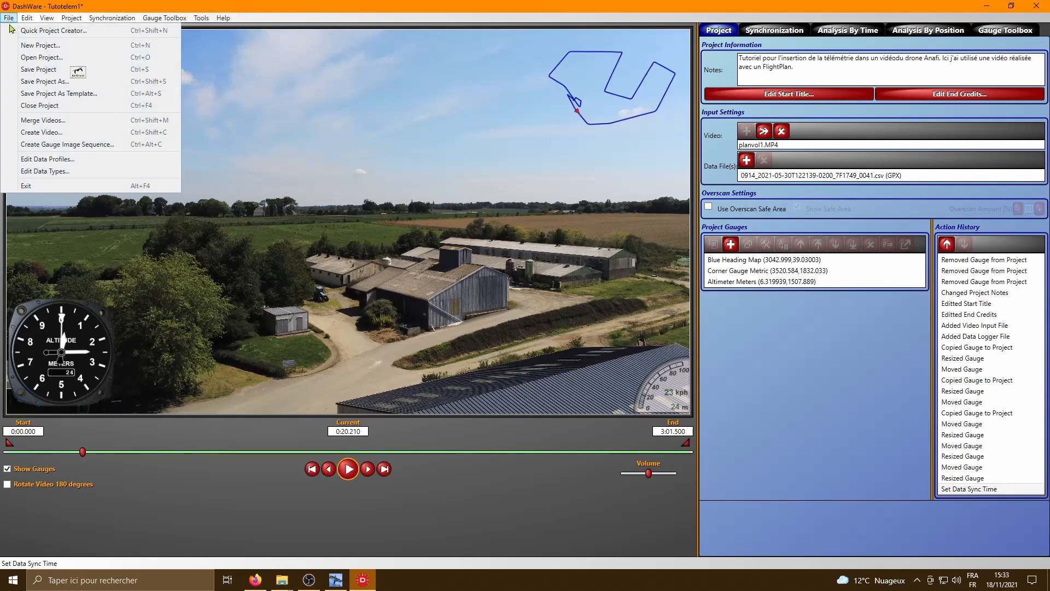
click(34, 132)
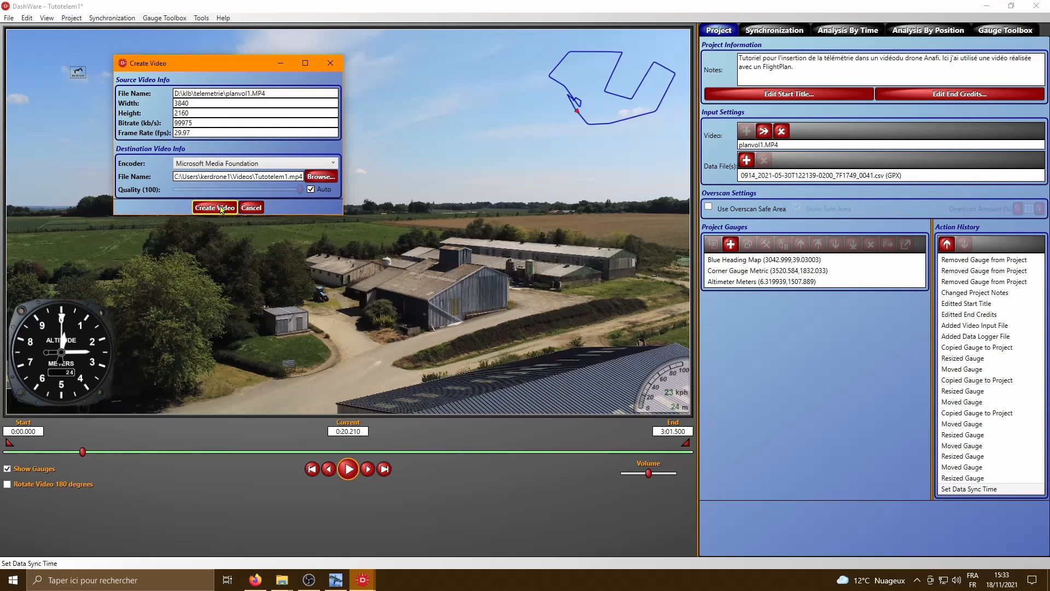
click(319, 178)
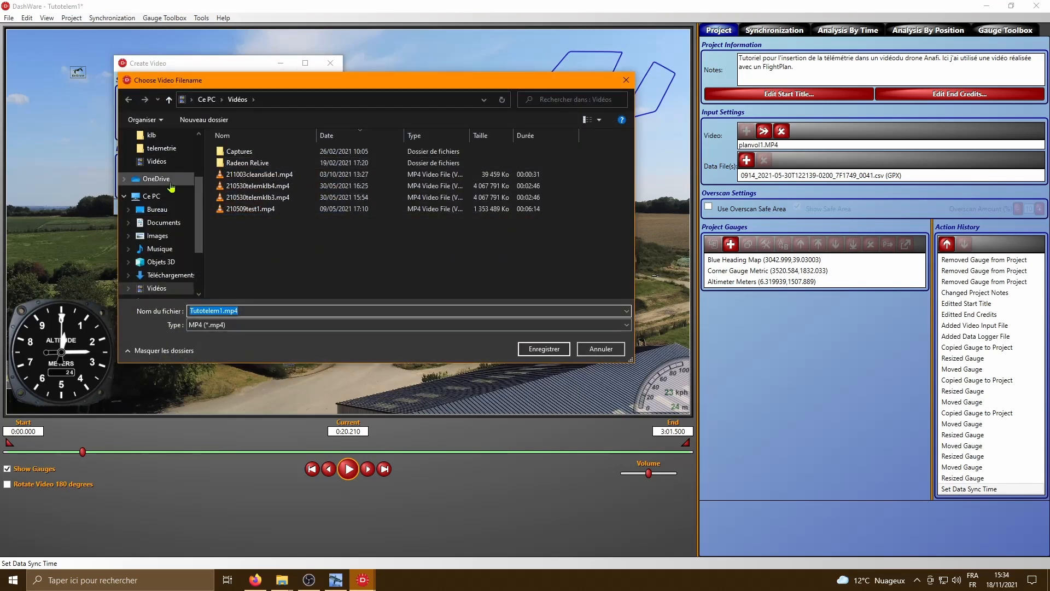
scroll(161, 284, down, 2)
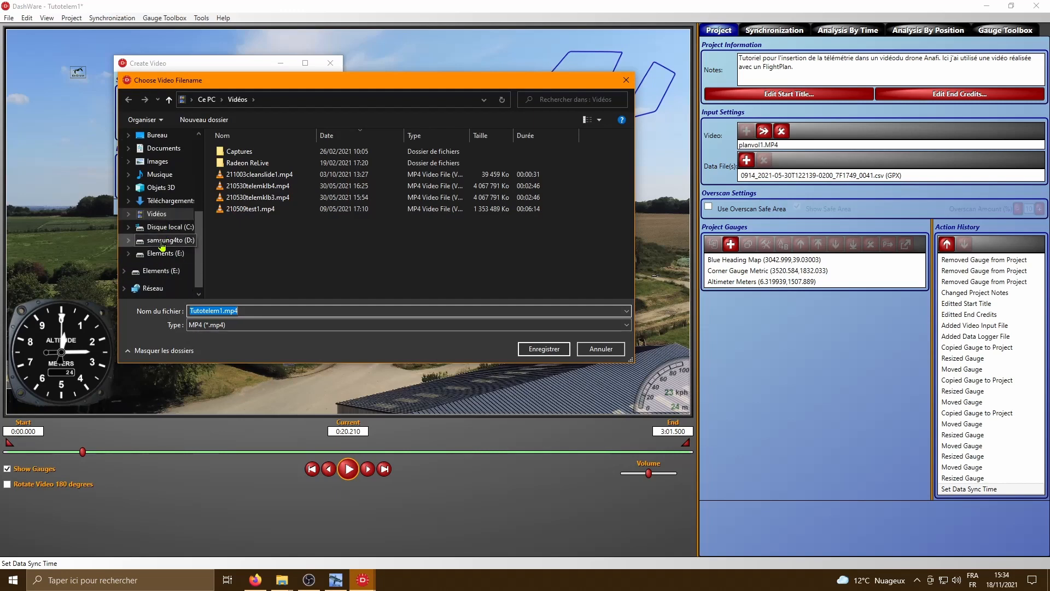
click(164, 239)
scroll(275, 240, down, 3)
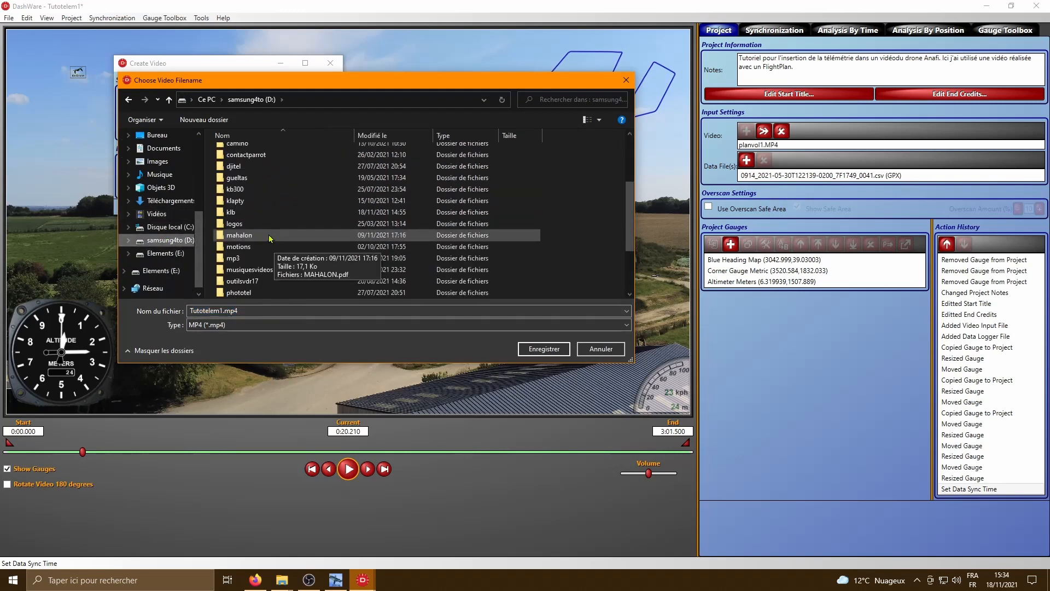
scroll(269, 238, up, 2)
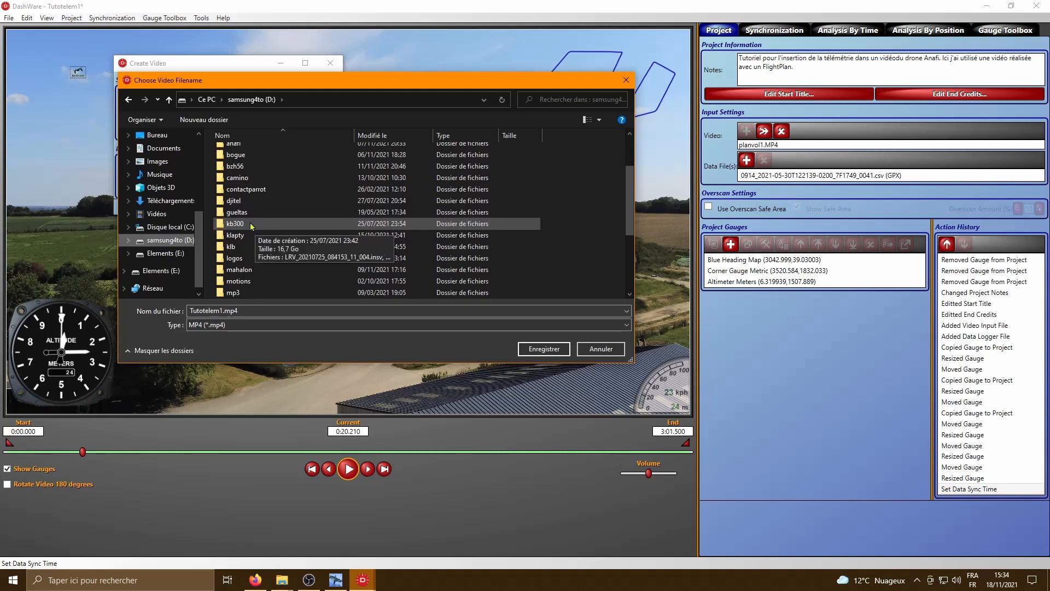
double_click(234, 247)
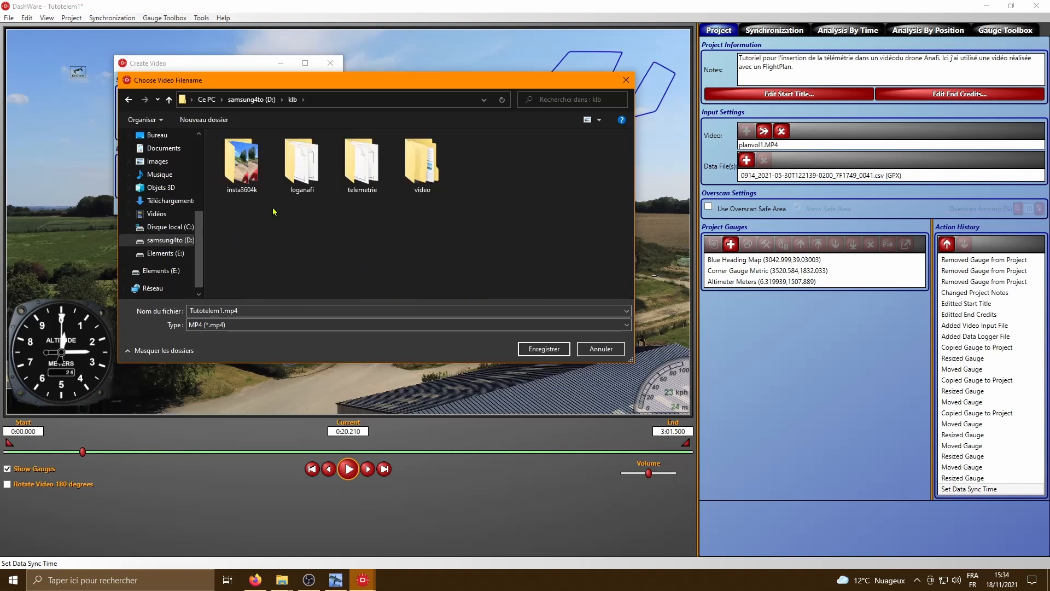
double_click(361, 186)
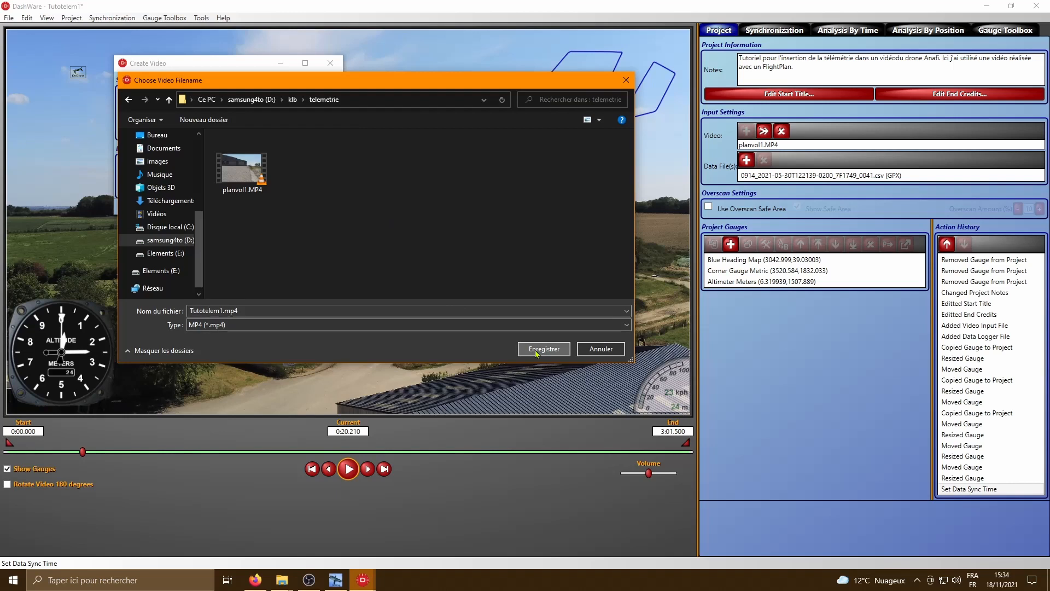
click(536, 350)
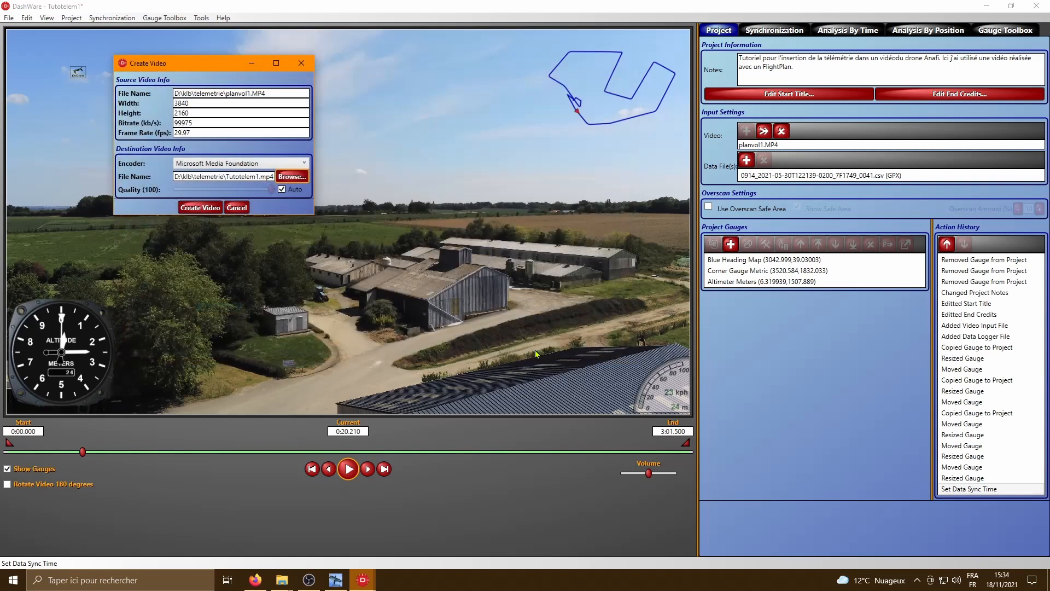
click(201, 208)
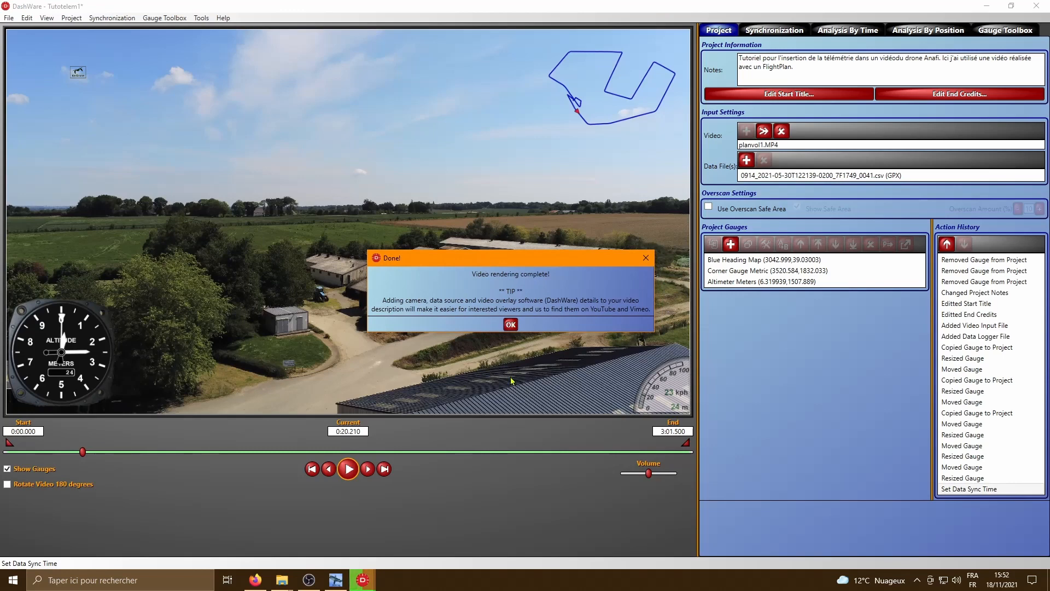
click(511, 326)
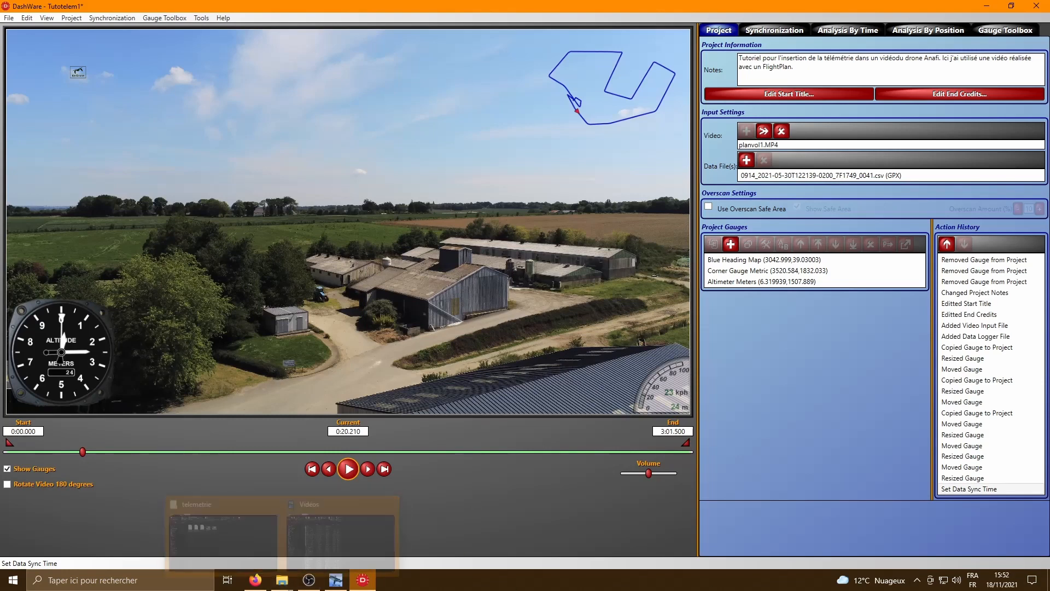
- Switch to the telemetrie folder in File Explorer and select the rendered video Tutotelem1.mp4
click(280, 583)
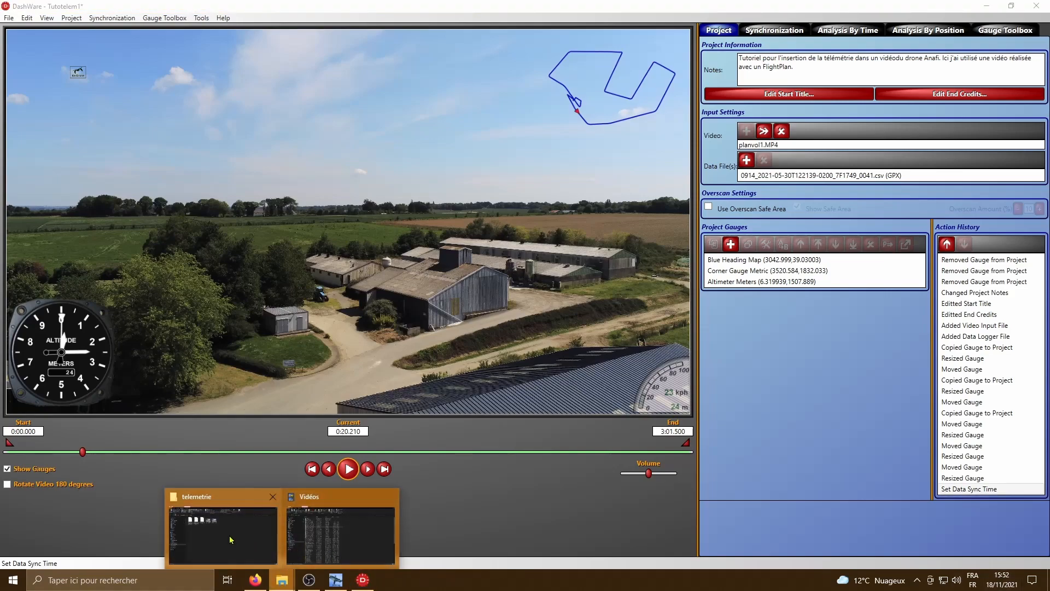
click(230, 539)
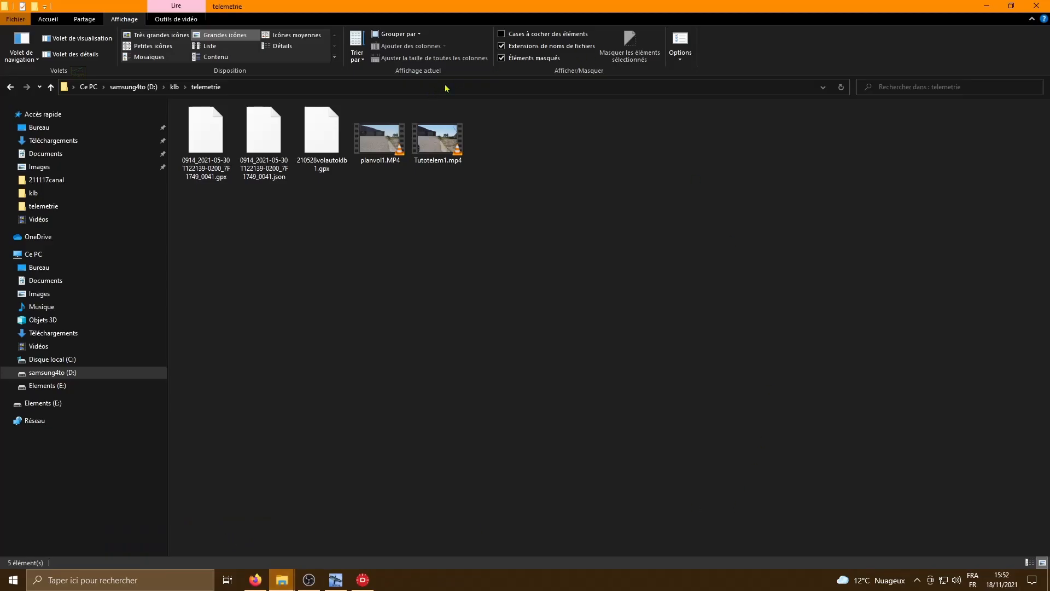
click(436, 141)
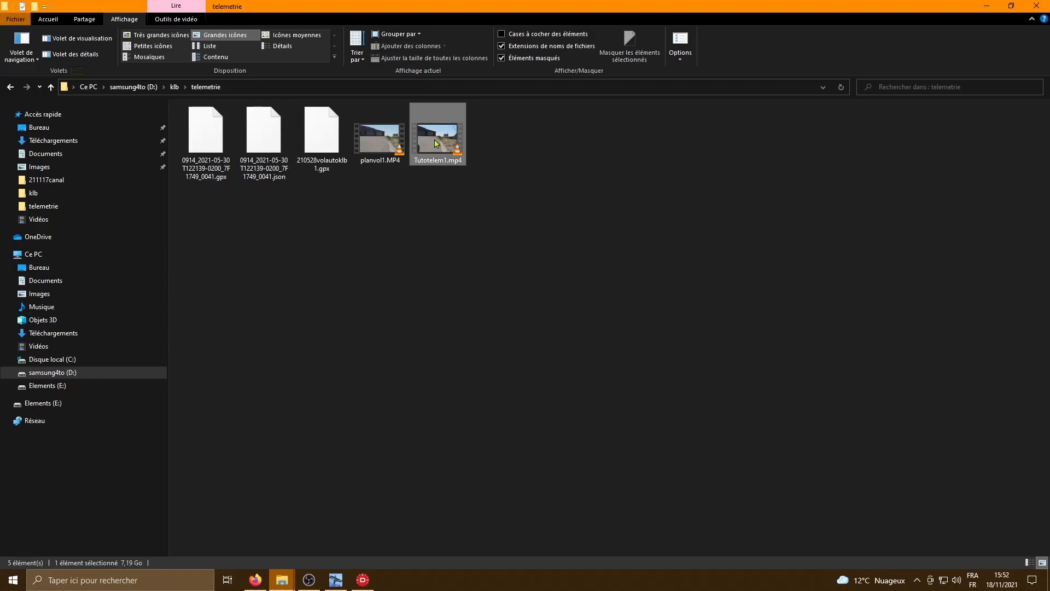